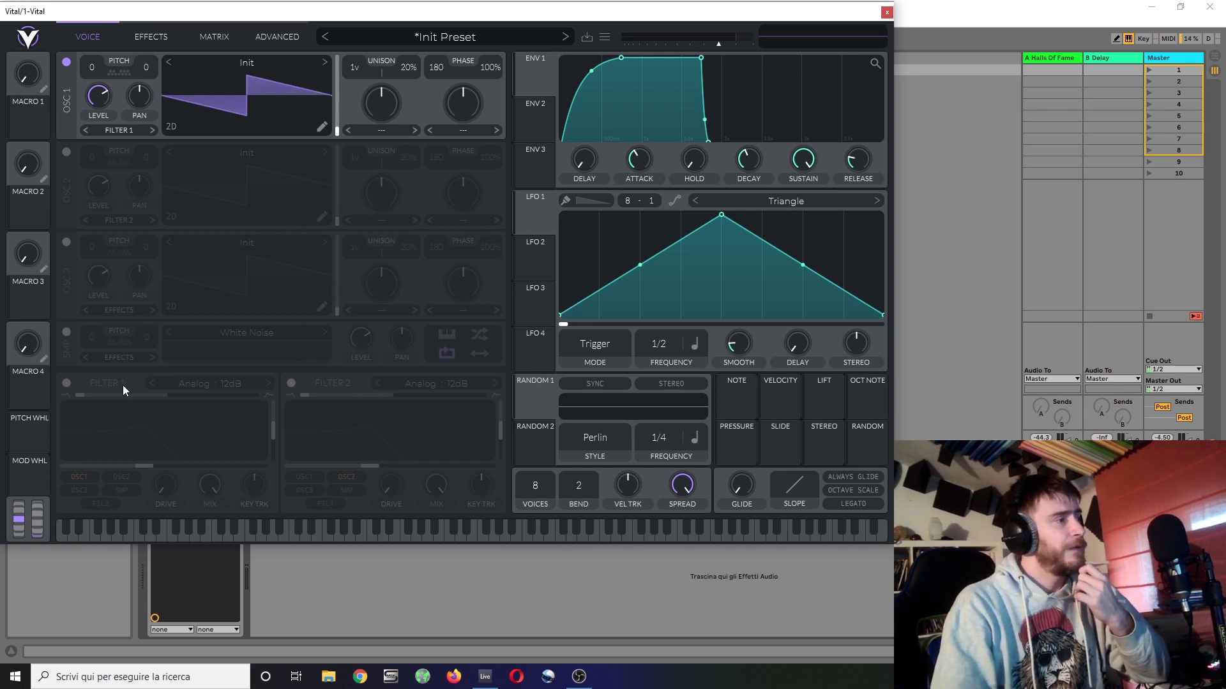
Enable Filter 1 as an Analog 12dB low-pass, lower its resonance to minimum and raise its cutoff slightly.
click(69, 383)
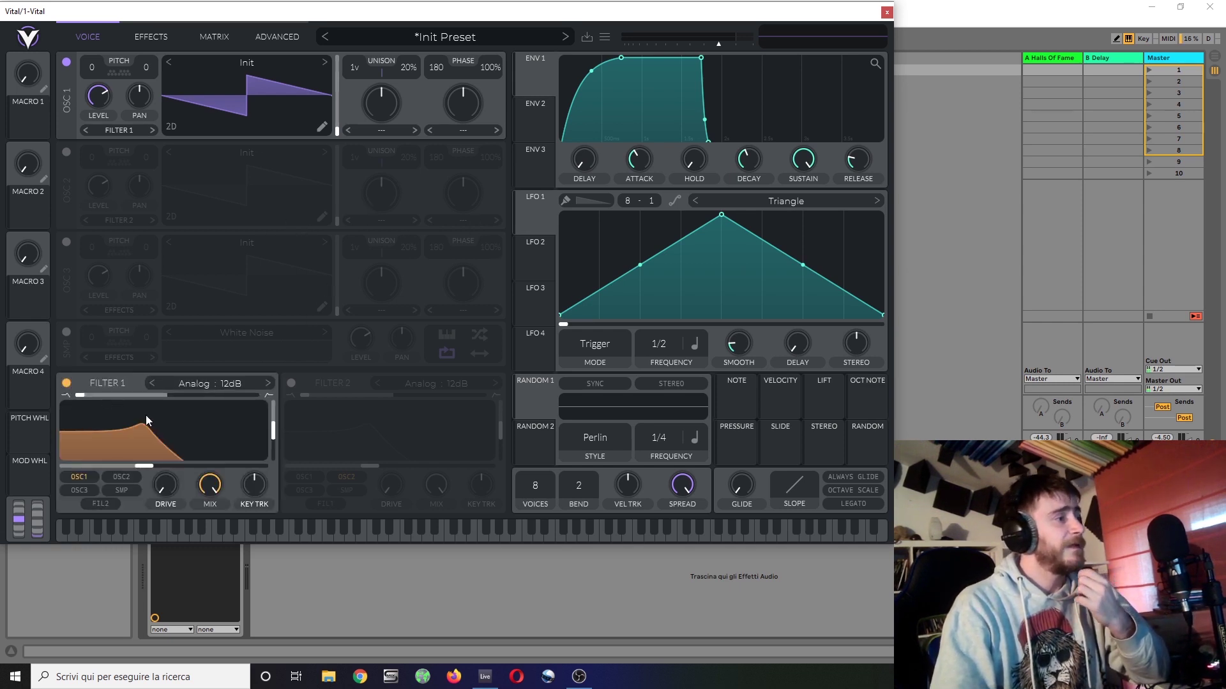
drag(277, 427, 270, 526)
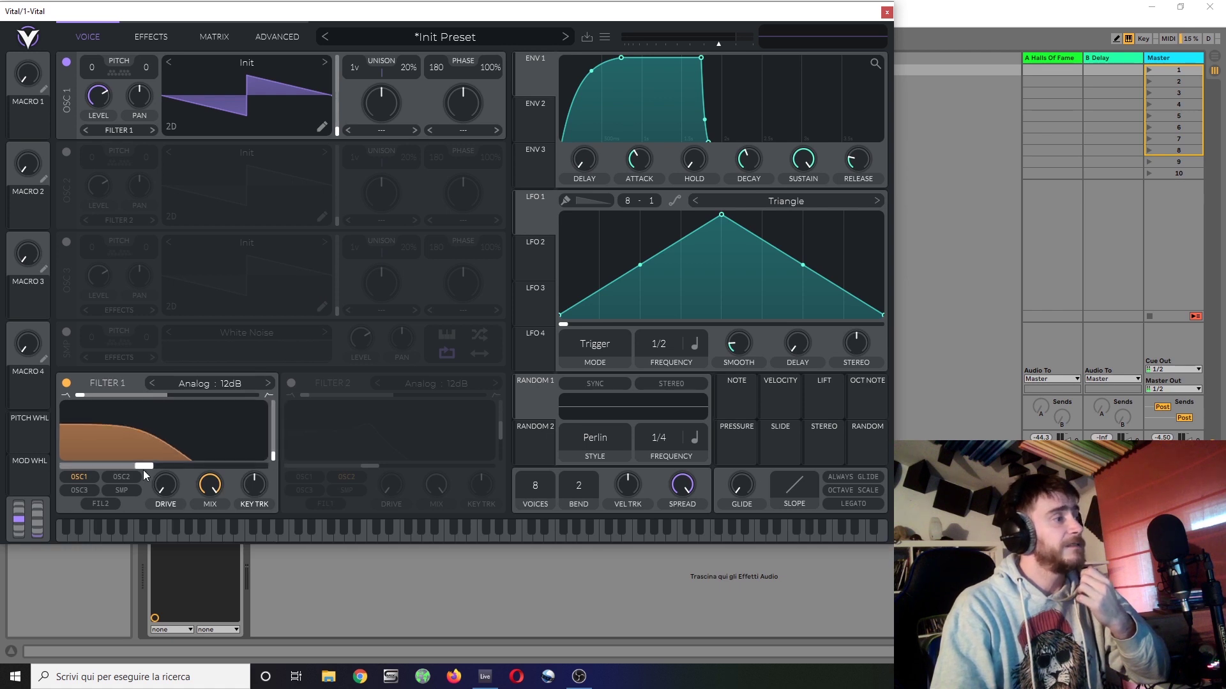
drag(146, 470, 166, 471)
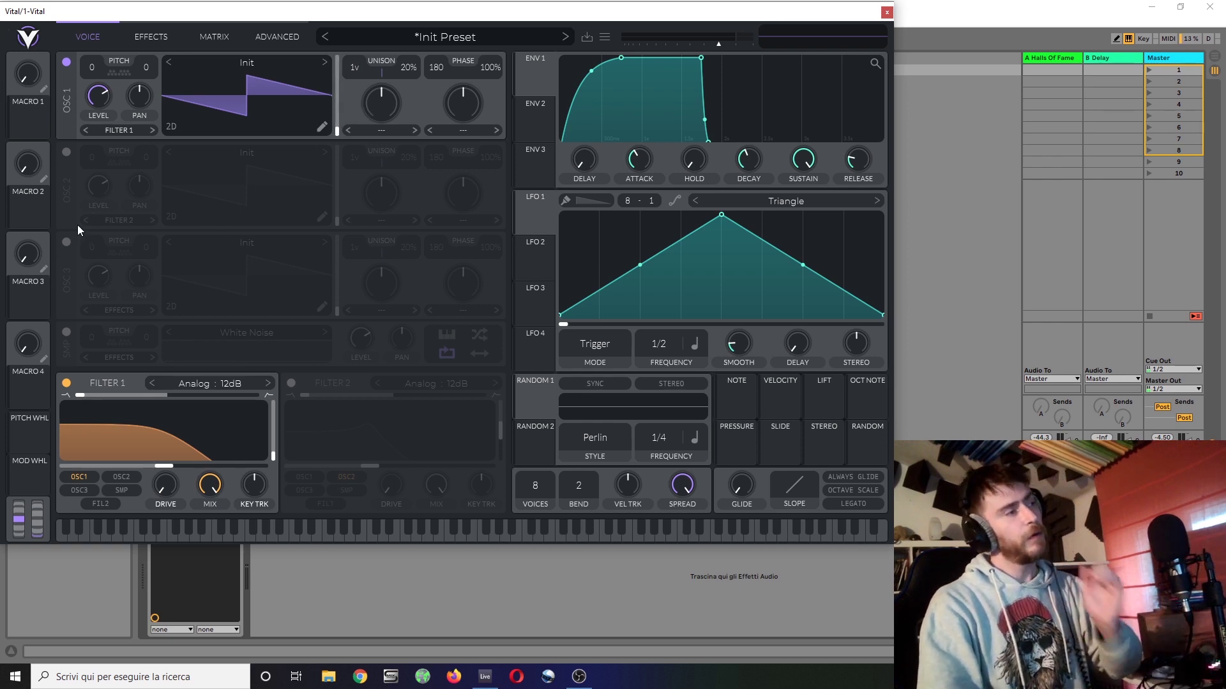
Enable Osc 2 and set phase randomization to 0% on Osc 2 and 1% on Osc 1.
click(67, 150)
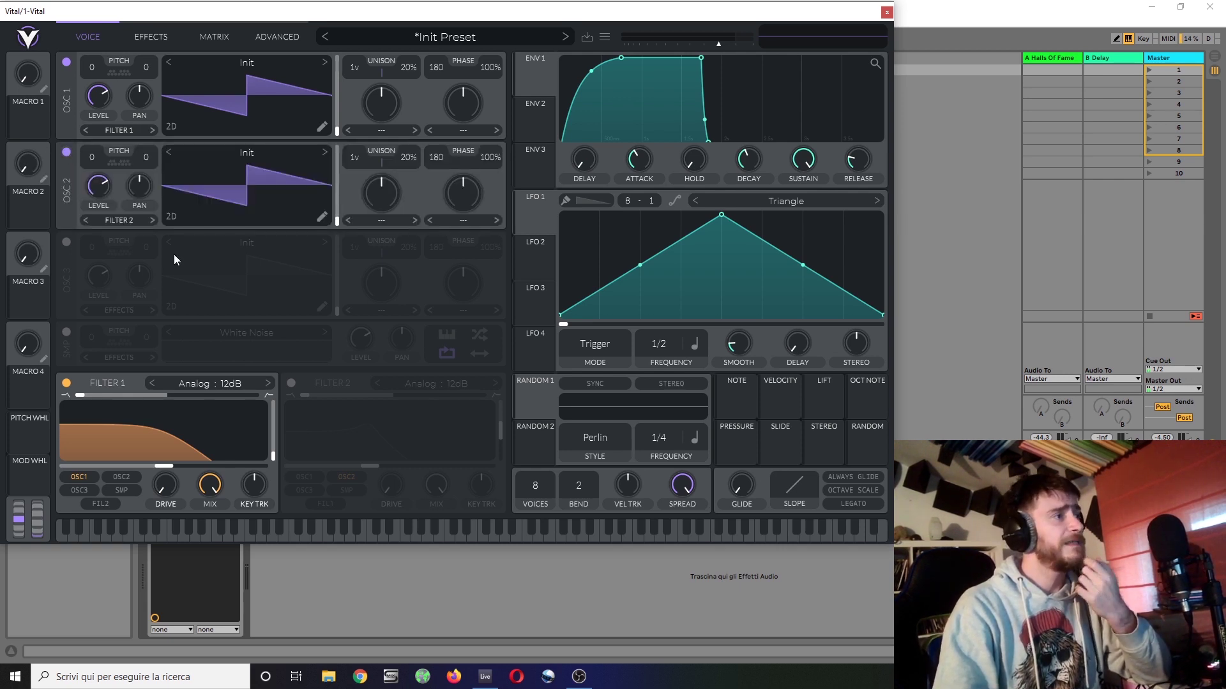
drag(489, 155, 488, 383)
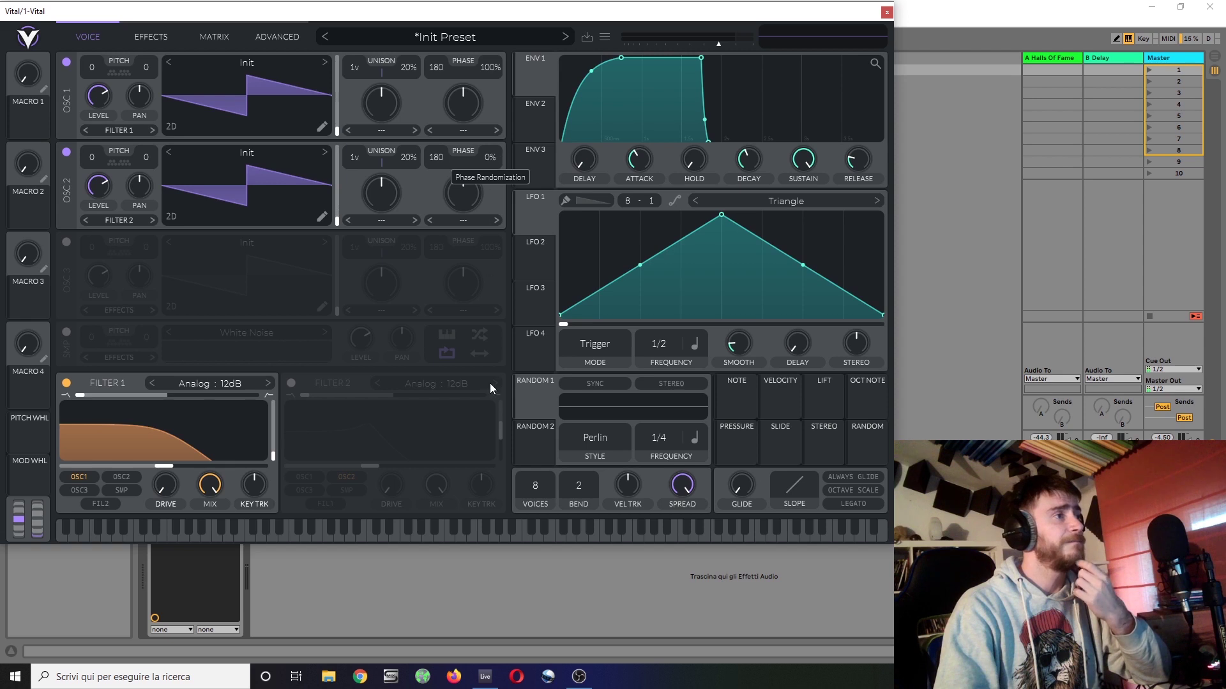
drag(482, 72, 470, 315)
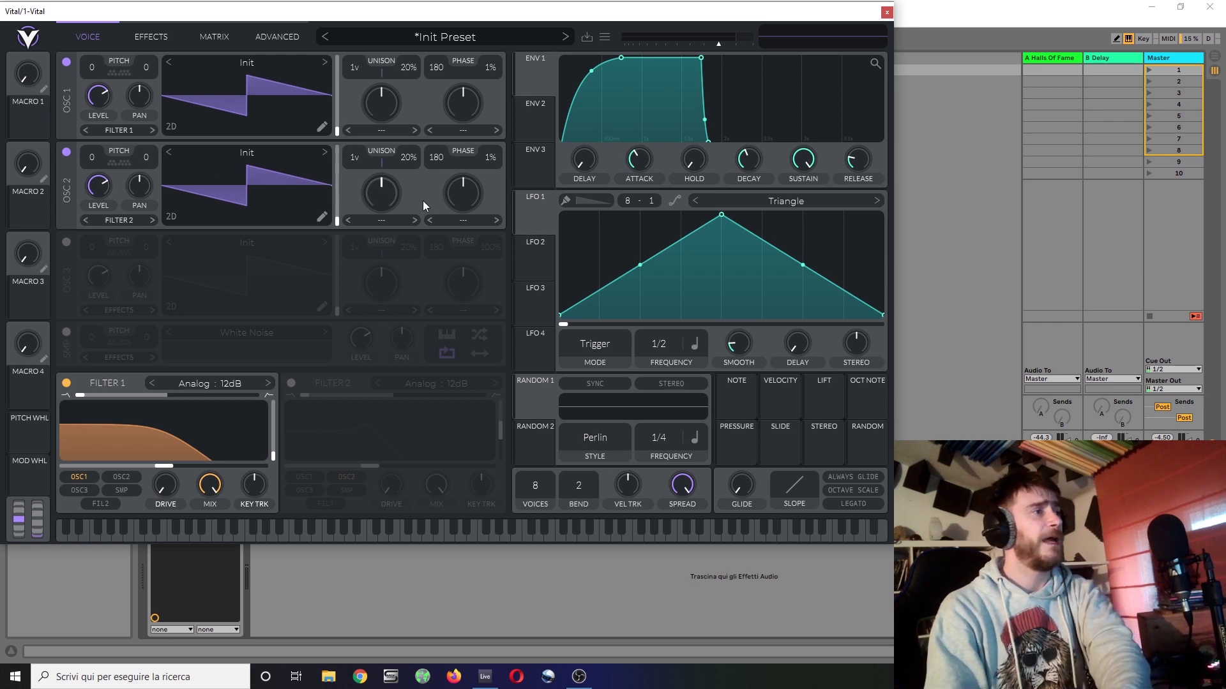
drag(493, 155, 487, 204)
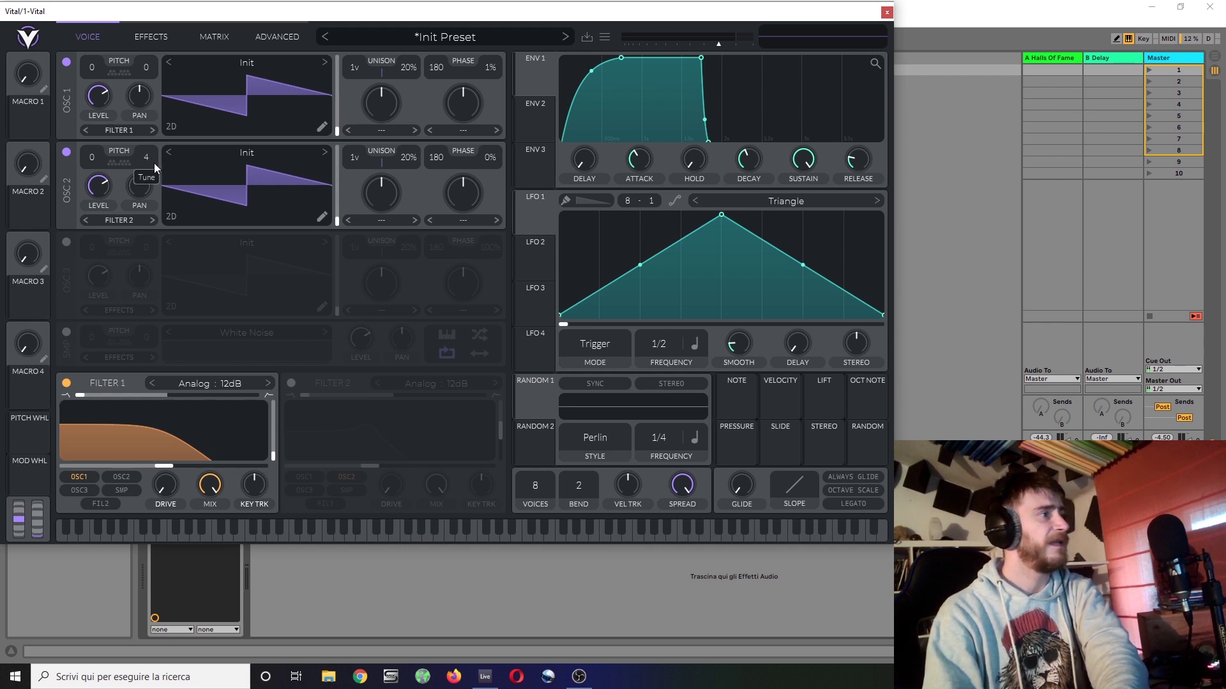
Set Osc 2's fine tune to 5 and route its output to Filter 1.
scroll(154, 163, up, 1)
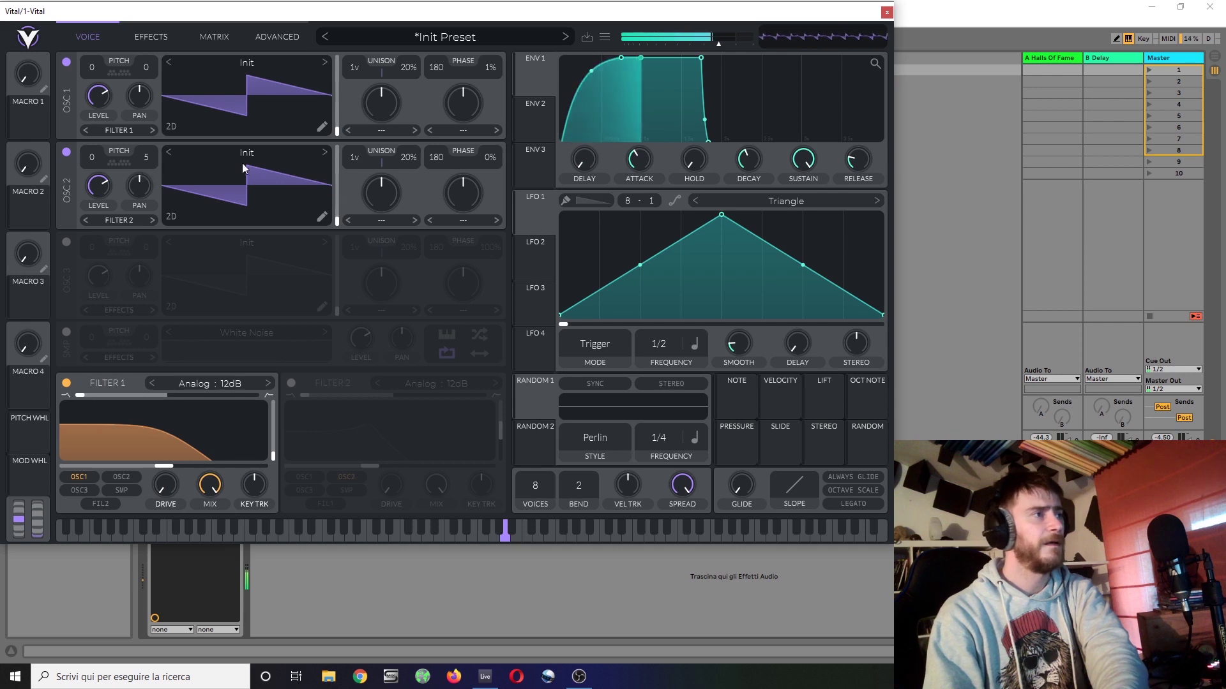
click(125, 220)
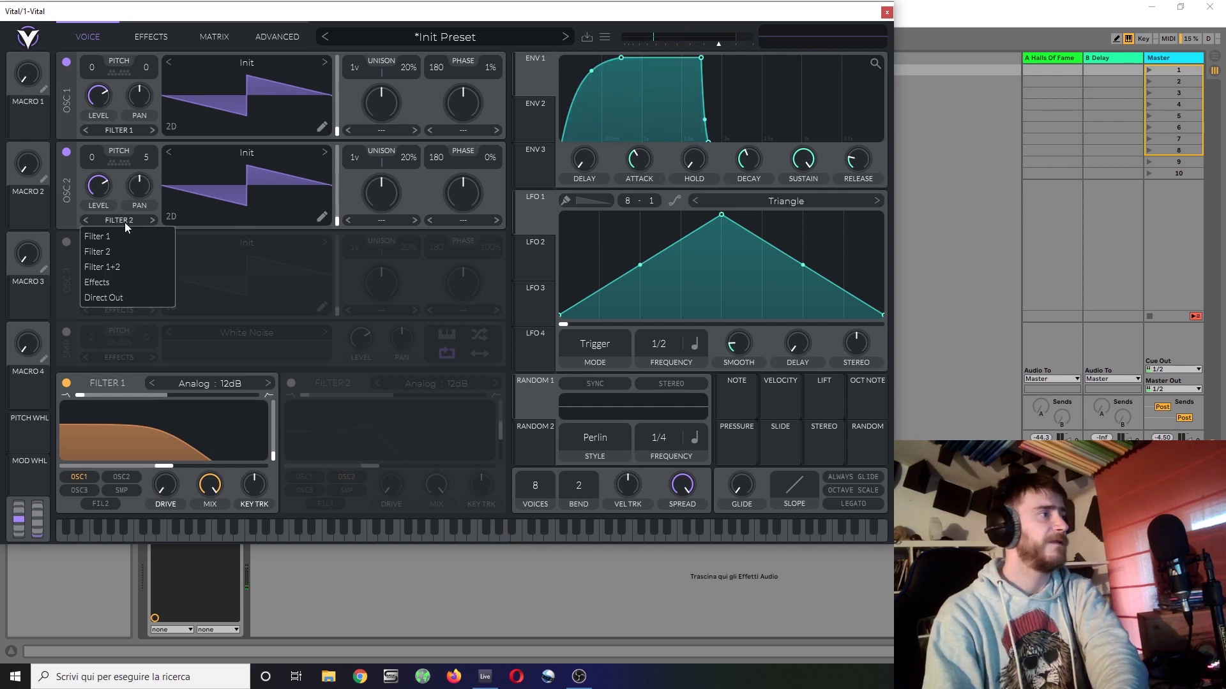
click(104, 237)
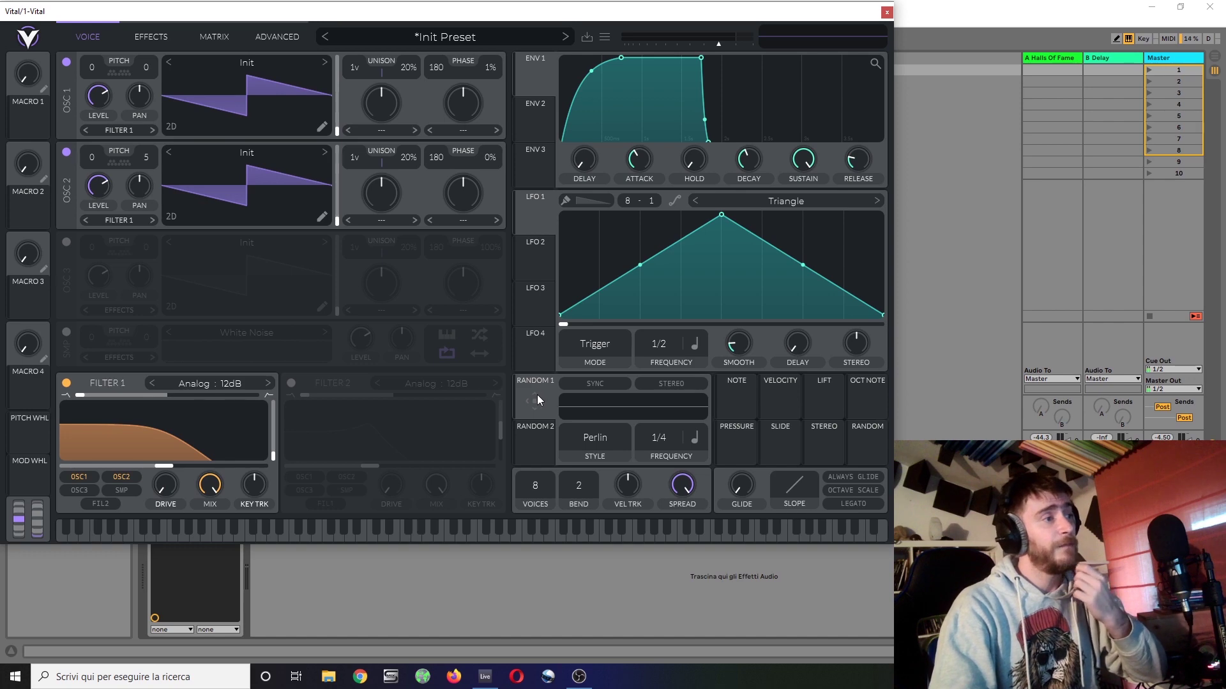
Reset Osc 2's fine tune to 0 and modulate it with Random 1 by 0.330, bipolar, with Random 1 in stereo.
drag(538, 403, 146, 159)
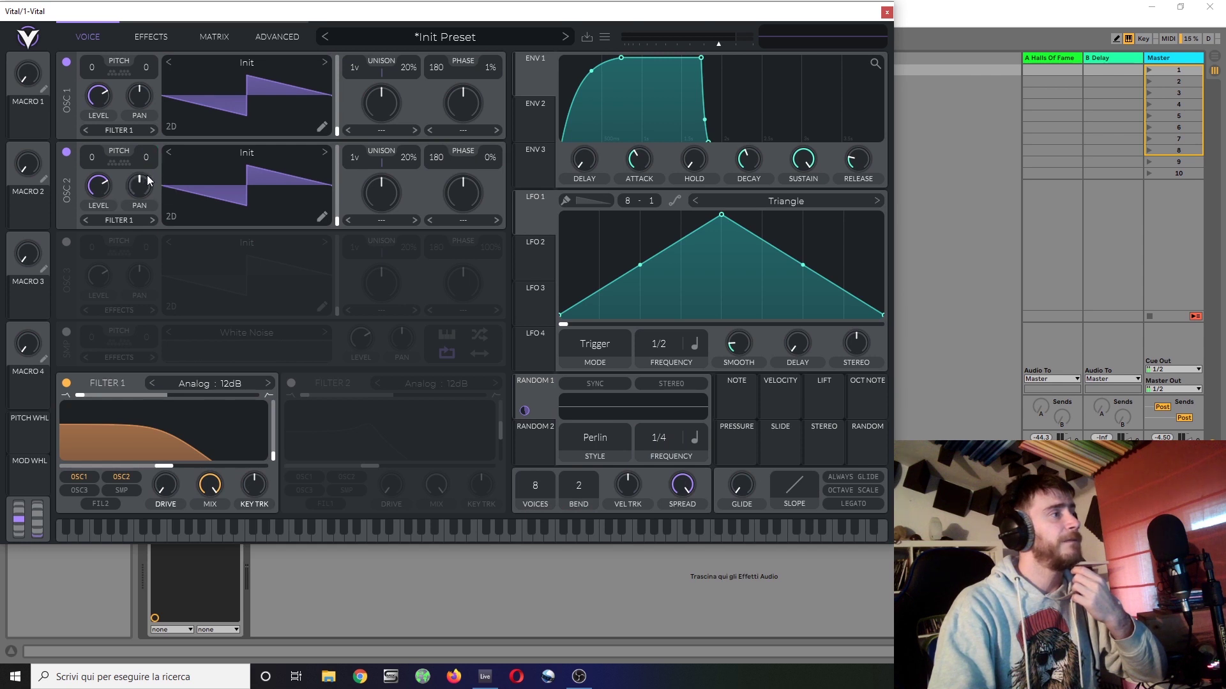
drag(144, 179, 144, 184)
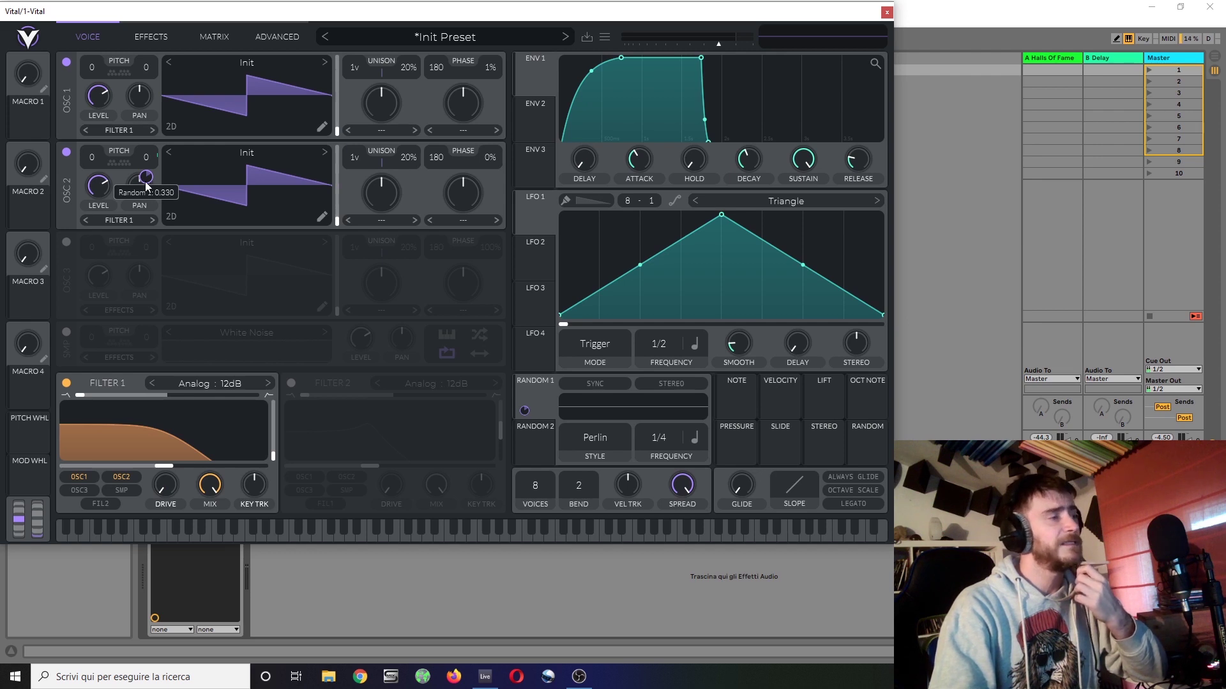
right_click(146, 183)
click(200, 226)
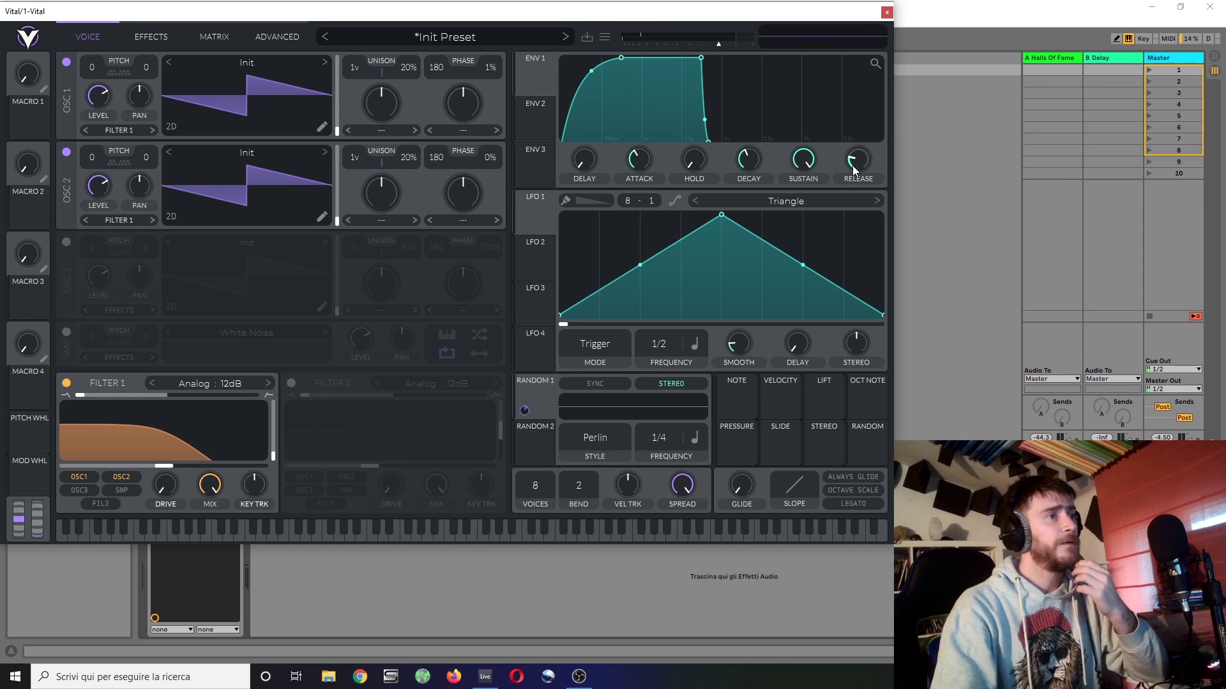
Lengthen Env 1's release a little and modulate Filter 1's cutoff with the Mod Wheel by a small positive amount.
mouse_move(853, 167)
mouse_down()
mouse_move(861, 117)
mouse_move(854, 170)
mouse_move(867, 167)
mouse_up()
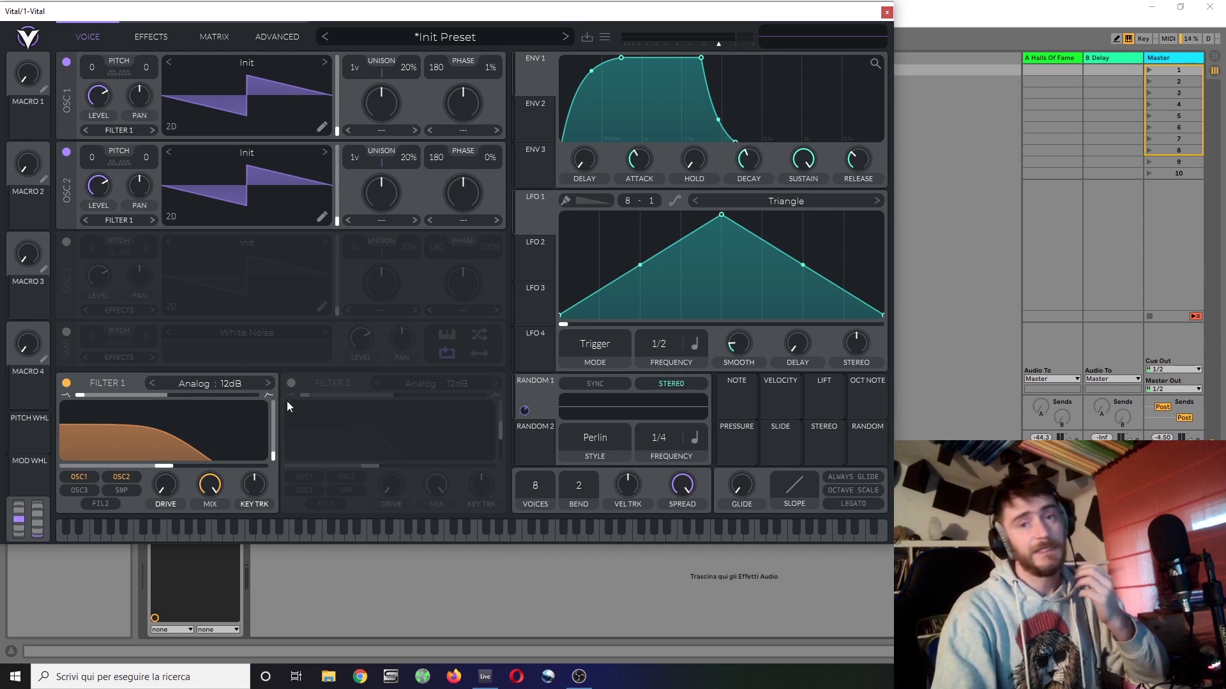
key(h)
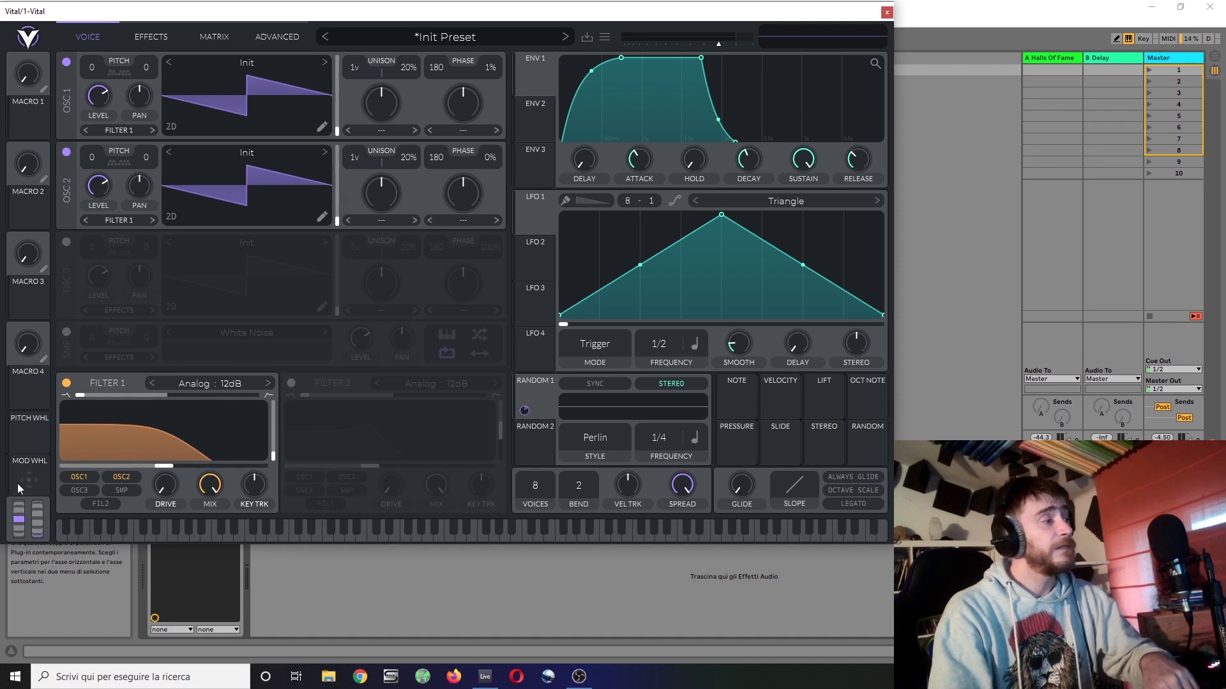
drag(17, 484, 164, 466)
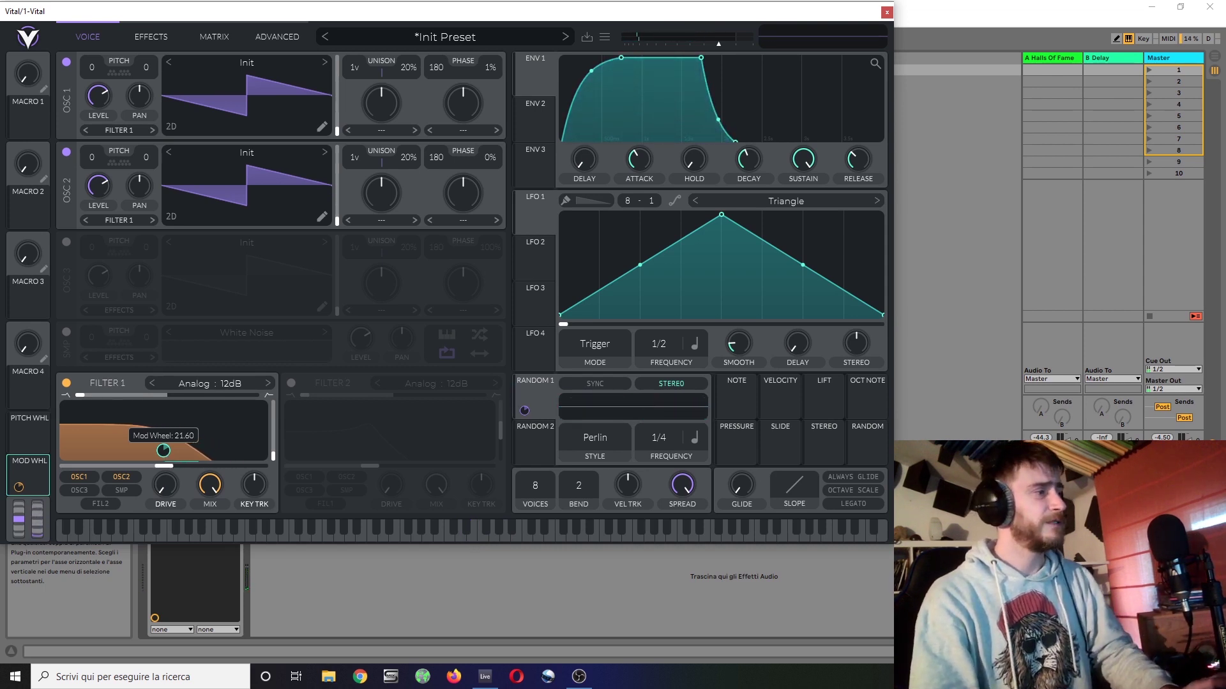
drag(164, 450, 163, 452)
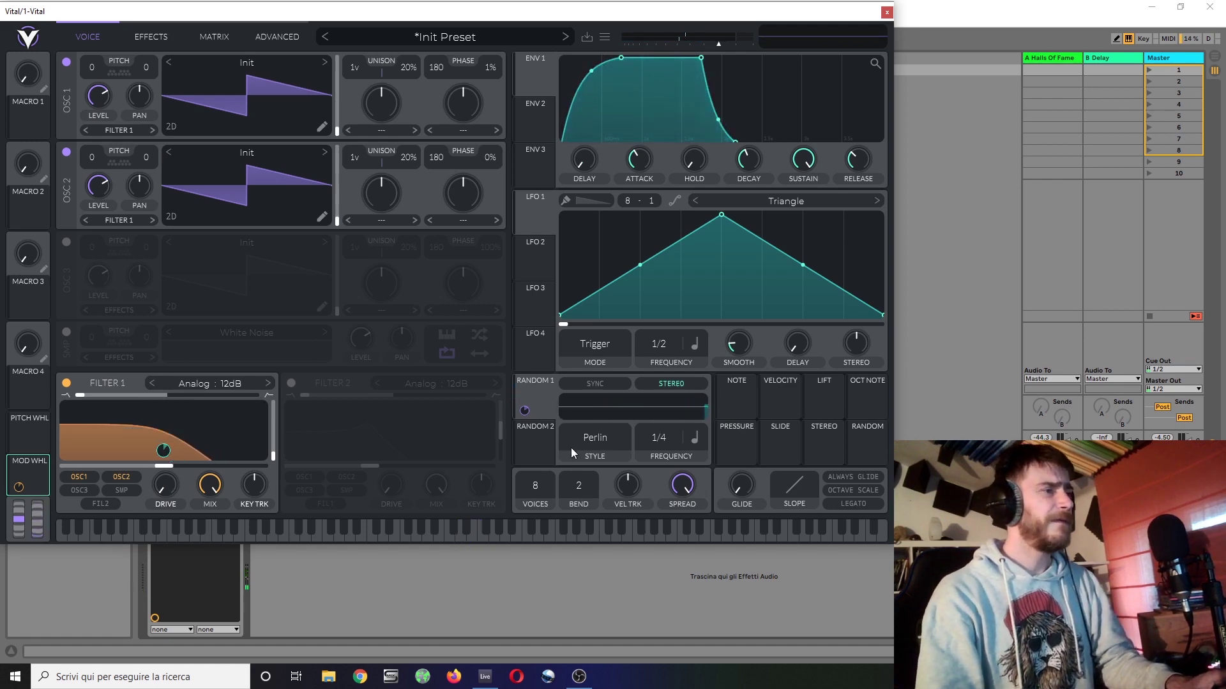
Set Random 1's frequency to 1/1 and increase the voice velocity tracking.
drag(658, 445, 660, 458)
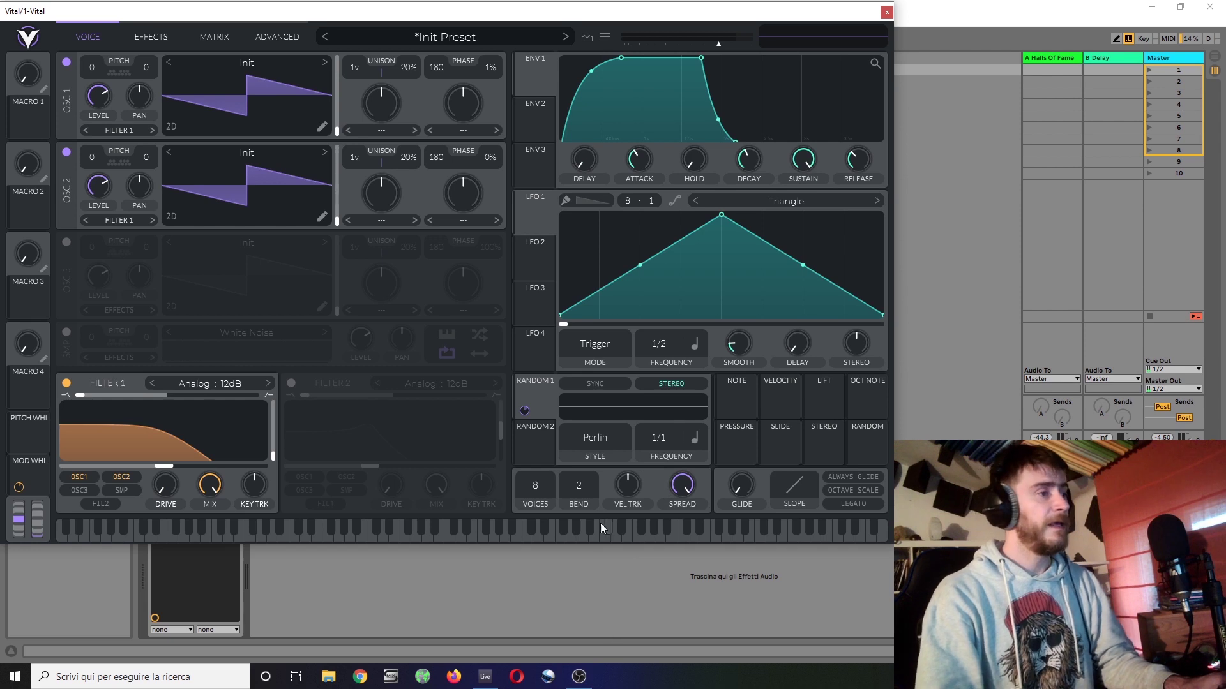
drag(633, 485, 637, 481)
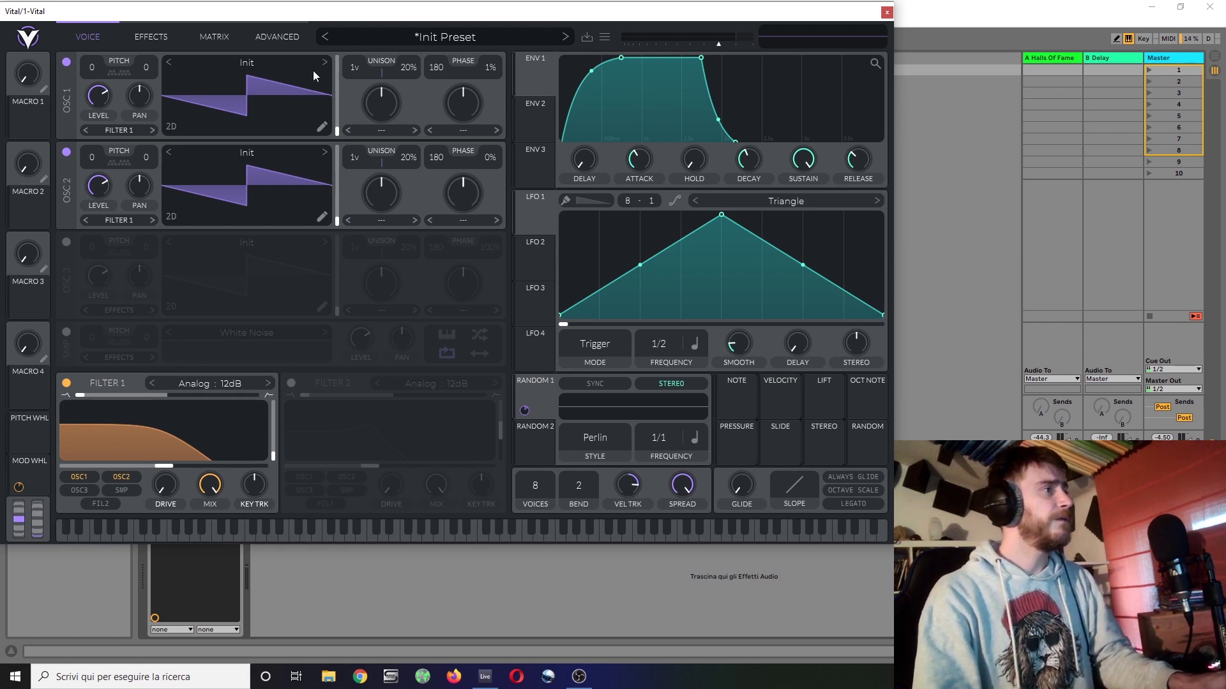
Assign LFO 1 to the global voice tune and let Pressure control the amount of that modulation.
click(295, 39)
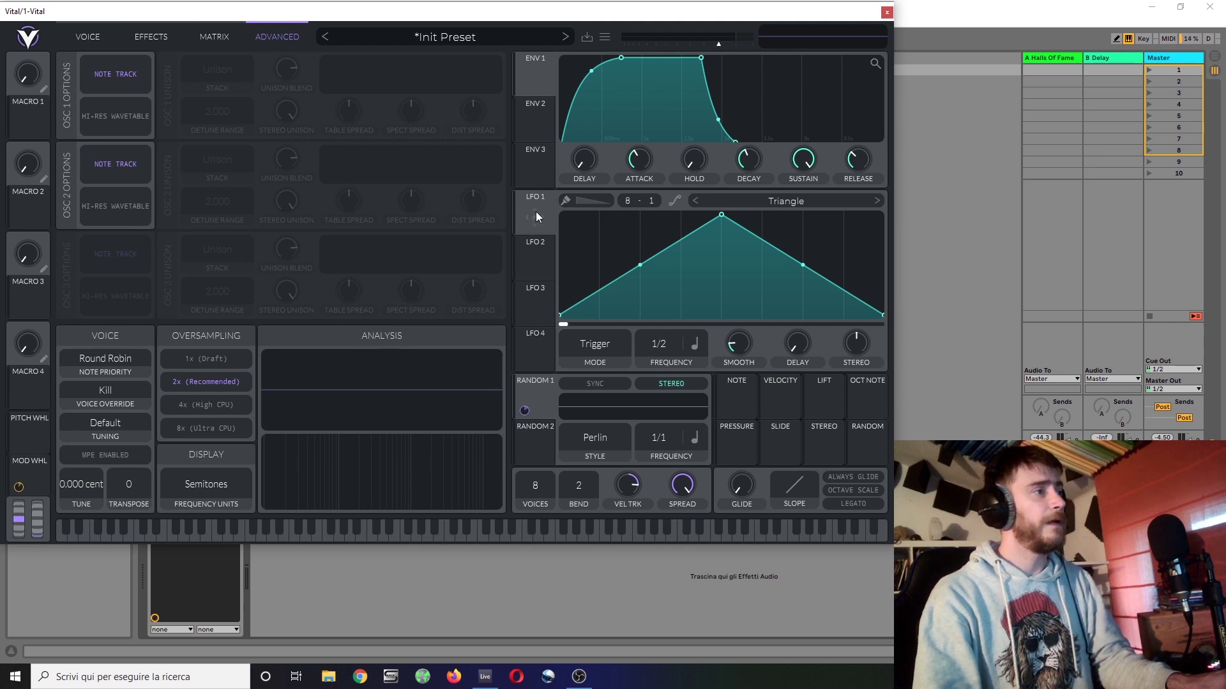
drag(535, 217, 81, 537)
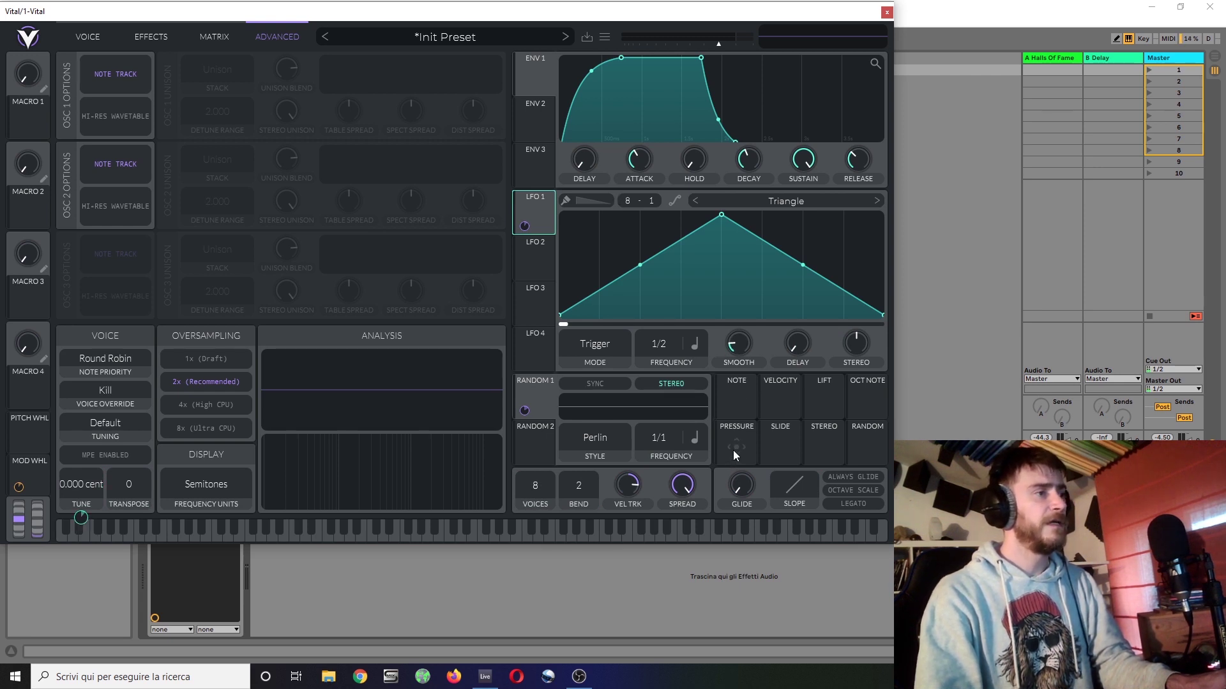
mouse_move(525, 225)
mouse_down()
mouse_move(530, 238)
mouse_move(519, 211)
mouse_move(529, 229)
mouse_up()
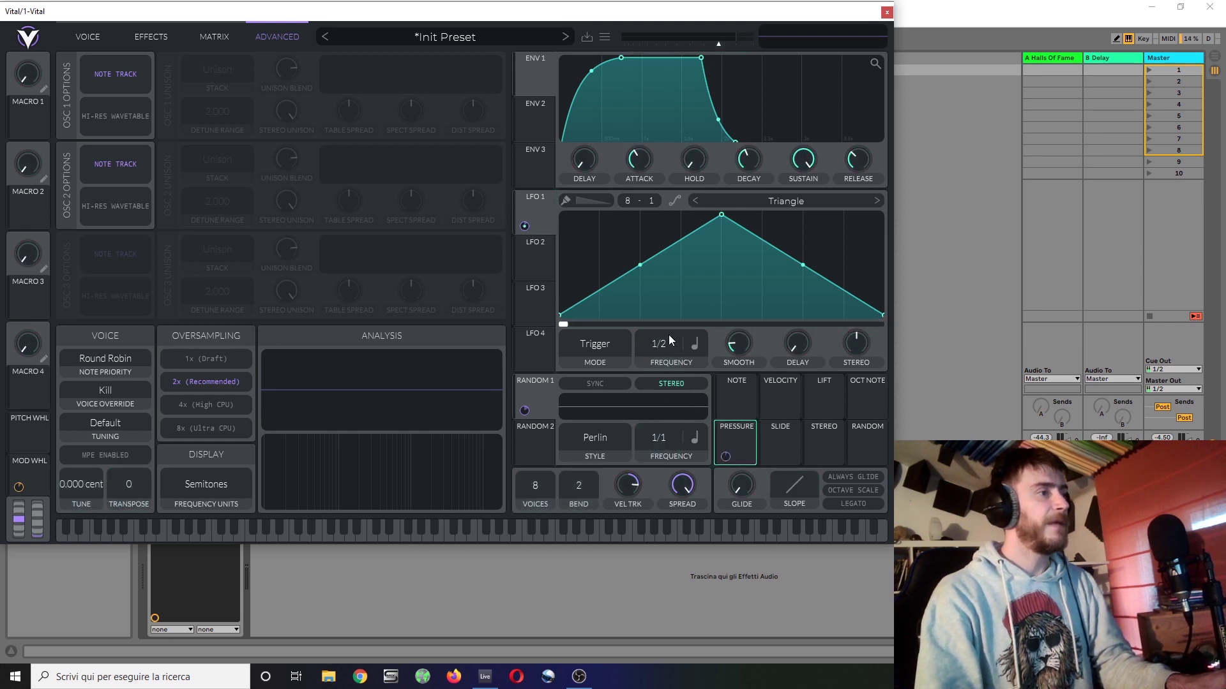
Switch LFO 1's frequency unit from tempo to Seconds.
click(696, 344)
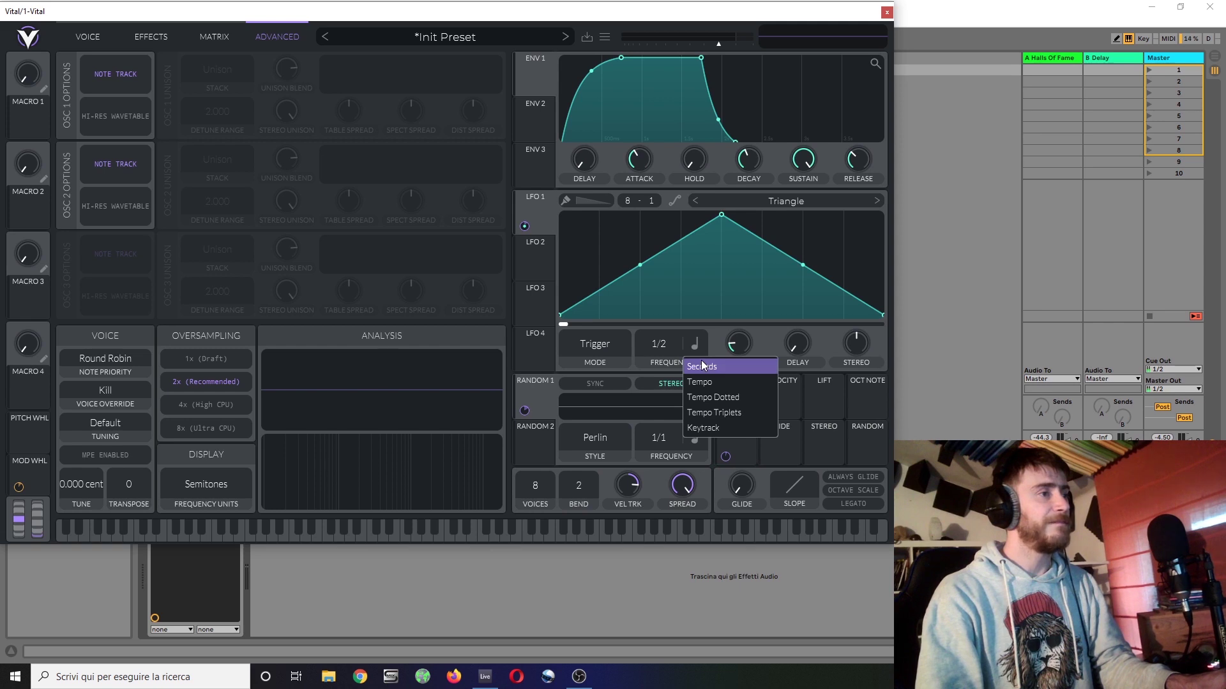
click(700, 359)
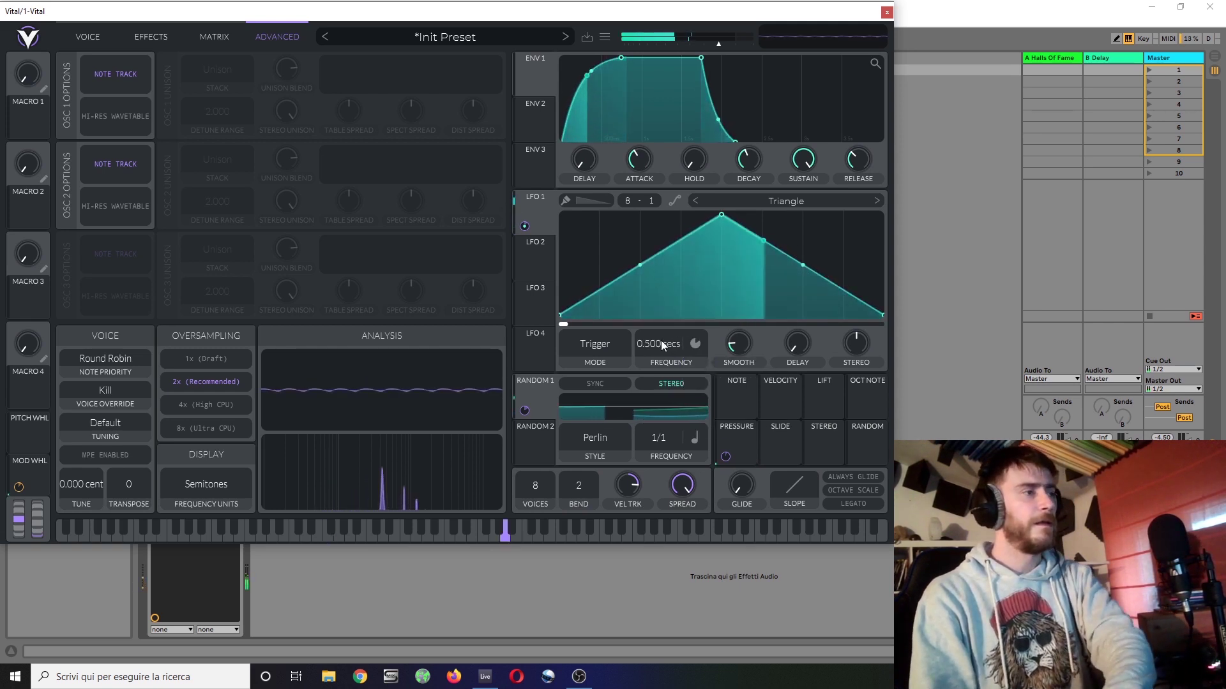
Raise After Touch's amount on Modulation 3 slightly and modulate LFO 1's frequency with Pressure by a small positive amount.
click(214, 42)
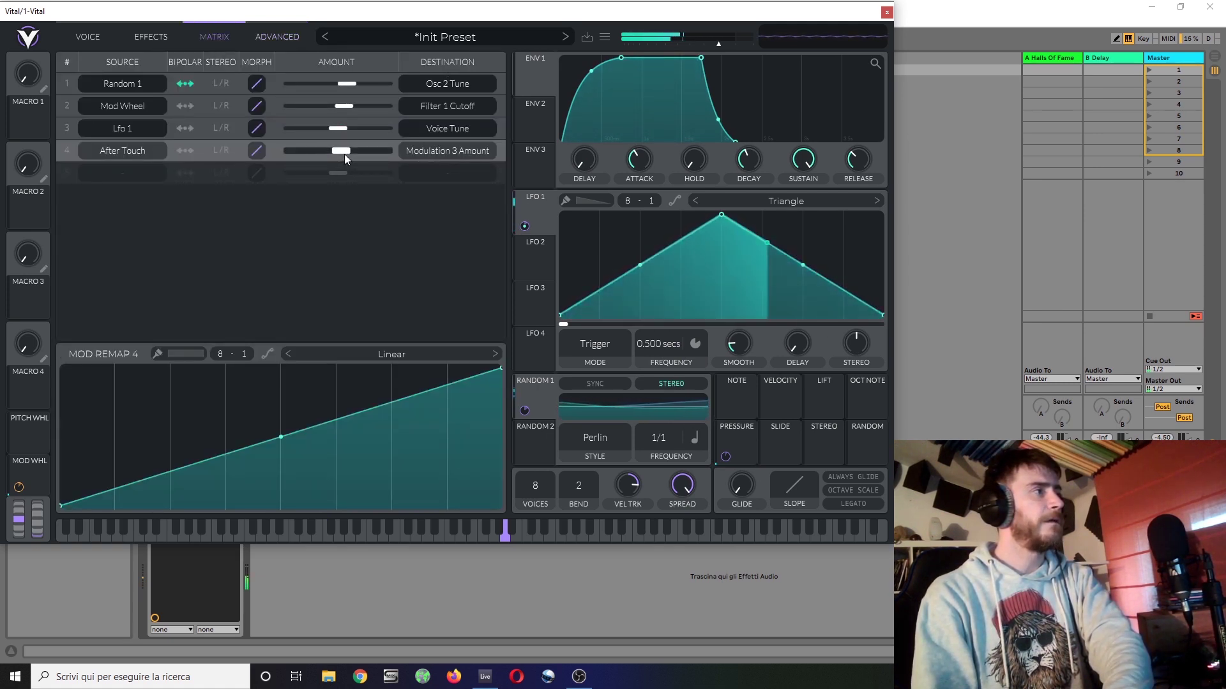
drag(343, 155, 346, 151)
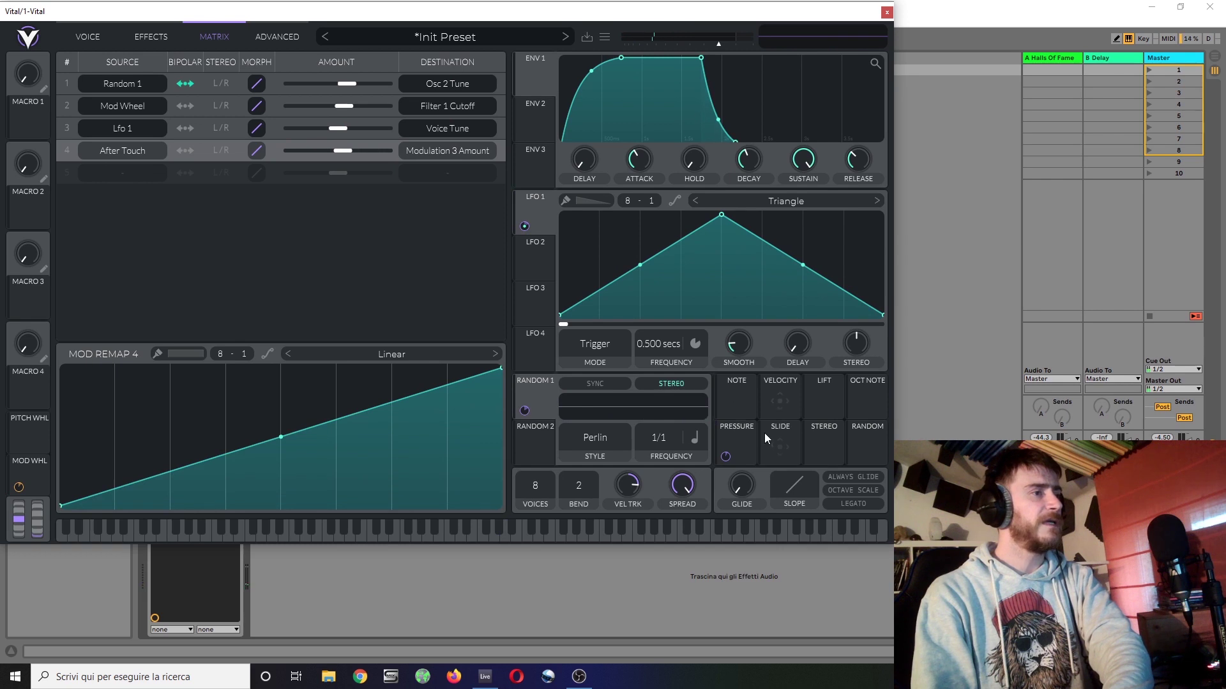
drag(726, 457, 635, 343)
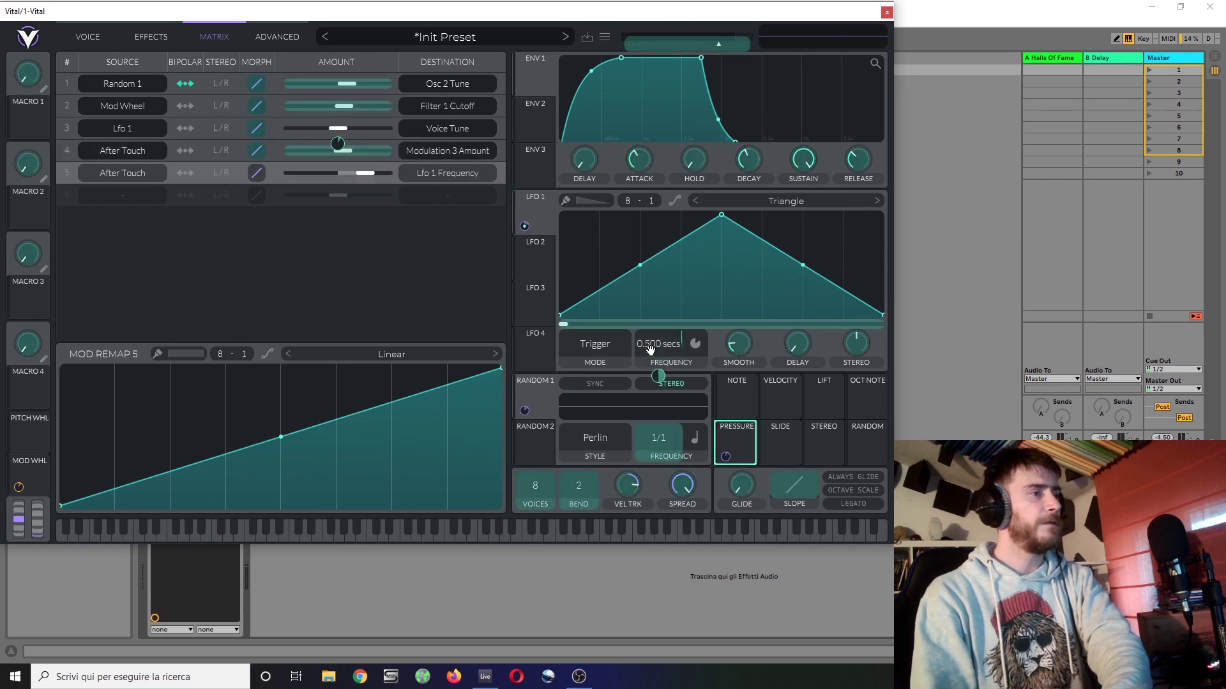
mouse_move(661, 385)
mouse_down()
mouse_move(661, 408)
mouse_move(661, 389)
mouse_up()
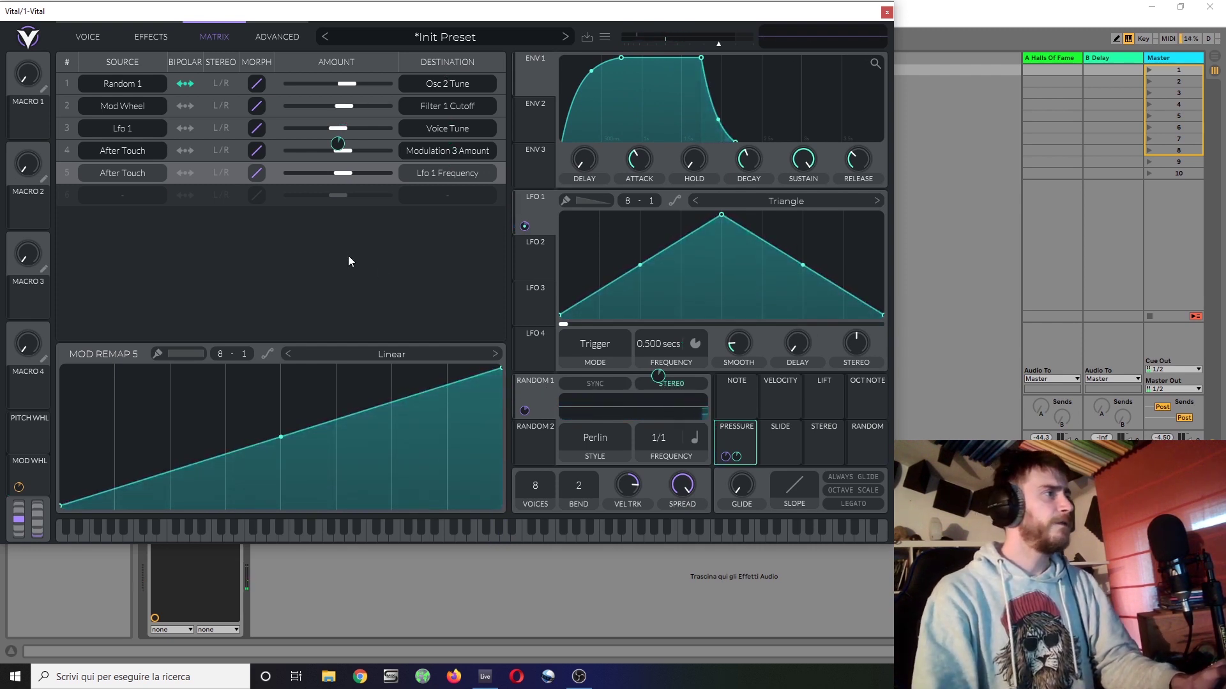
Make the LFO 1 to Voice Tune modulation bipolar and stereo, and fine-tune After Touch's amount on Modulation 3.
click(193, 133)
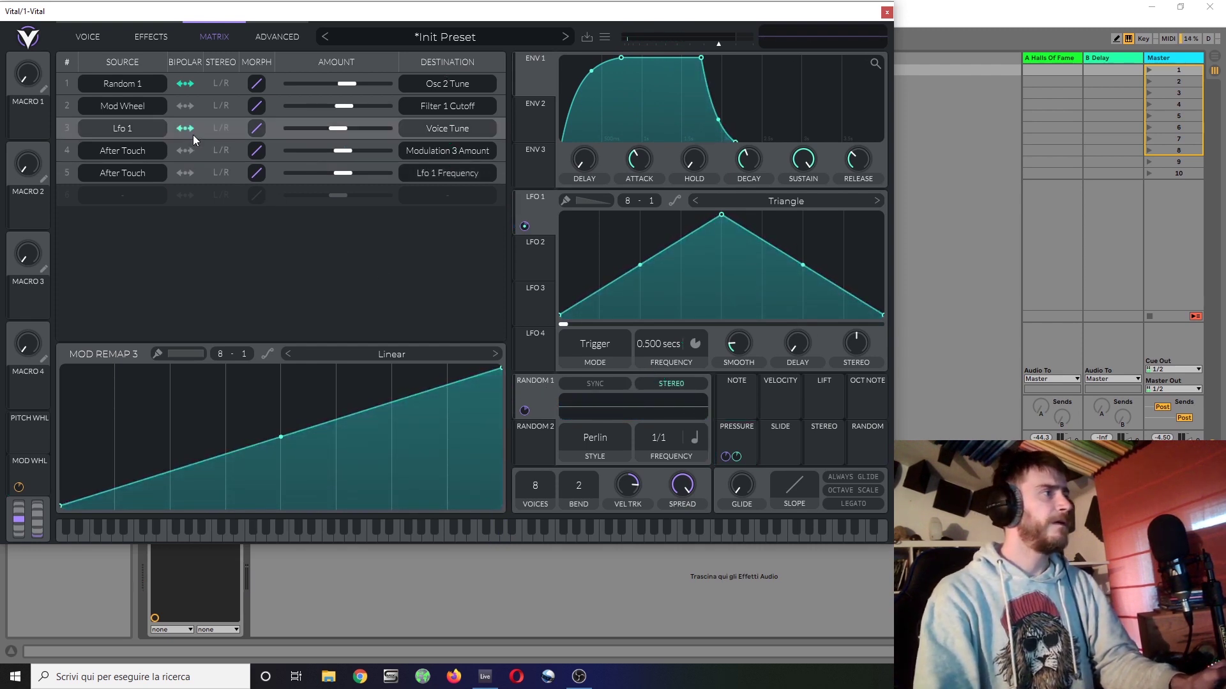
click(230, 131)
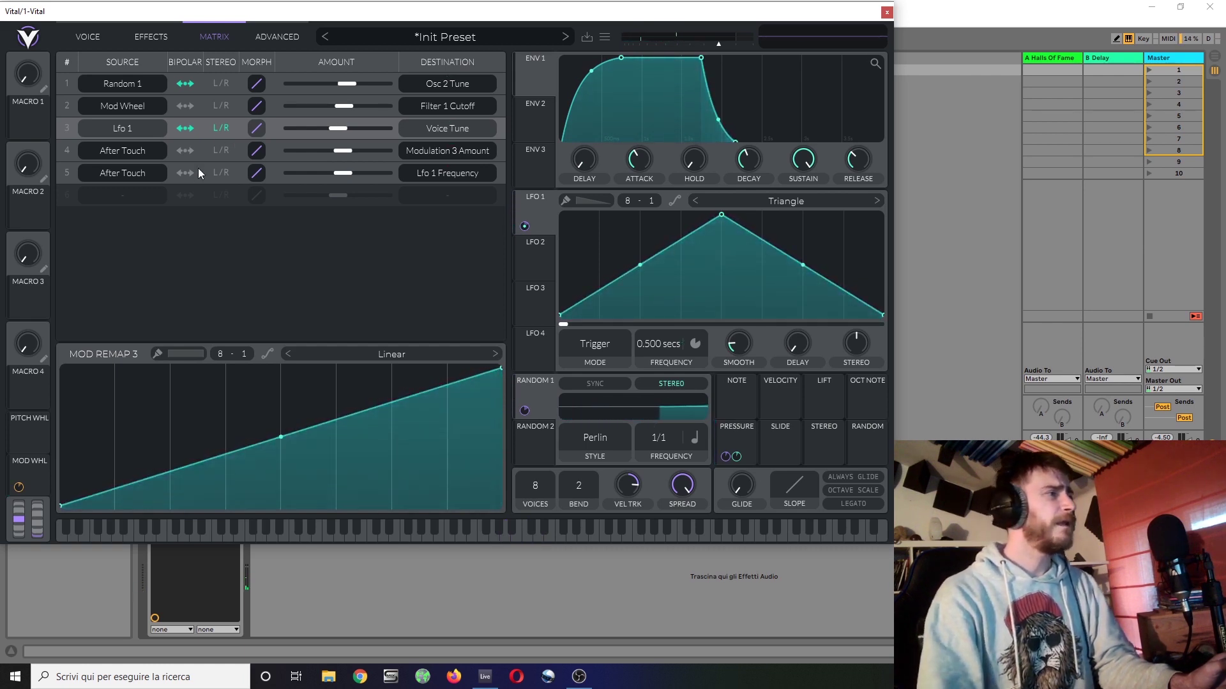
click(347, 155)
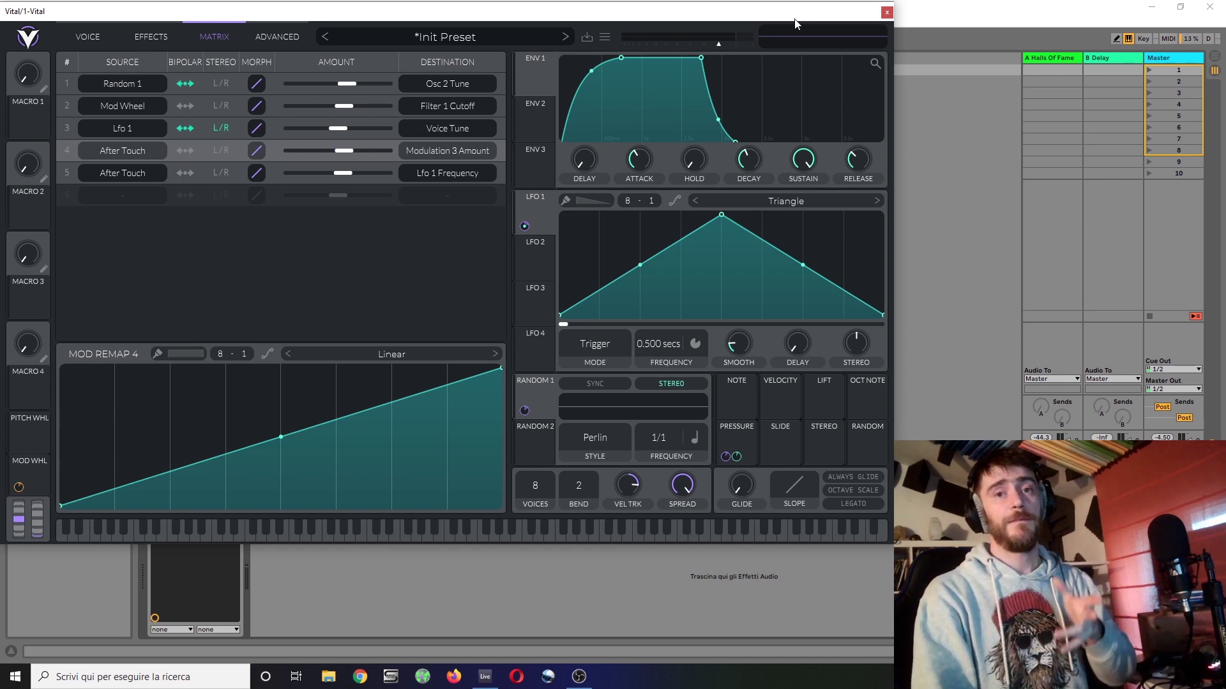
Modulate Env 1's attack with Velocity by a negative amount and lengthen the base attack time considerably.
mouse_move(634, 488)
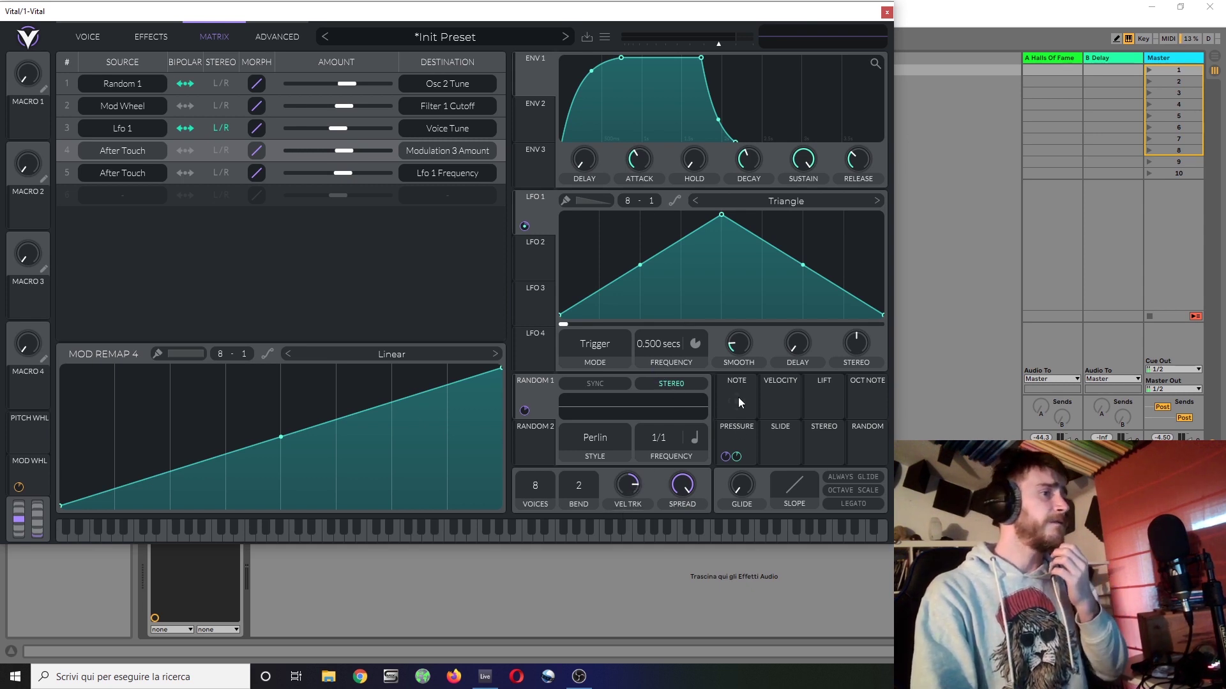
drag(787, 397, 639, 213)
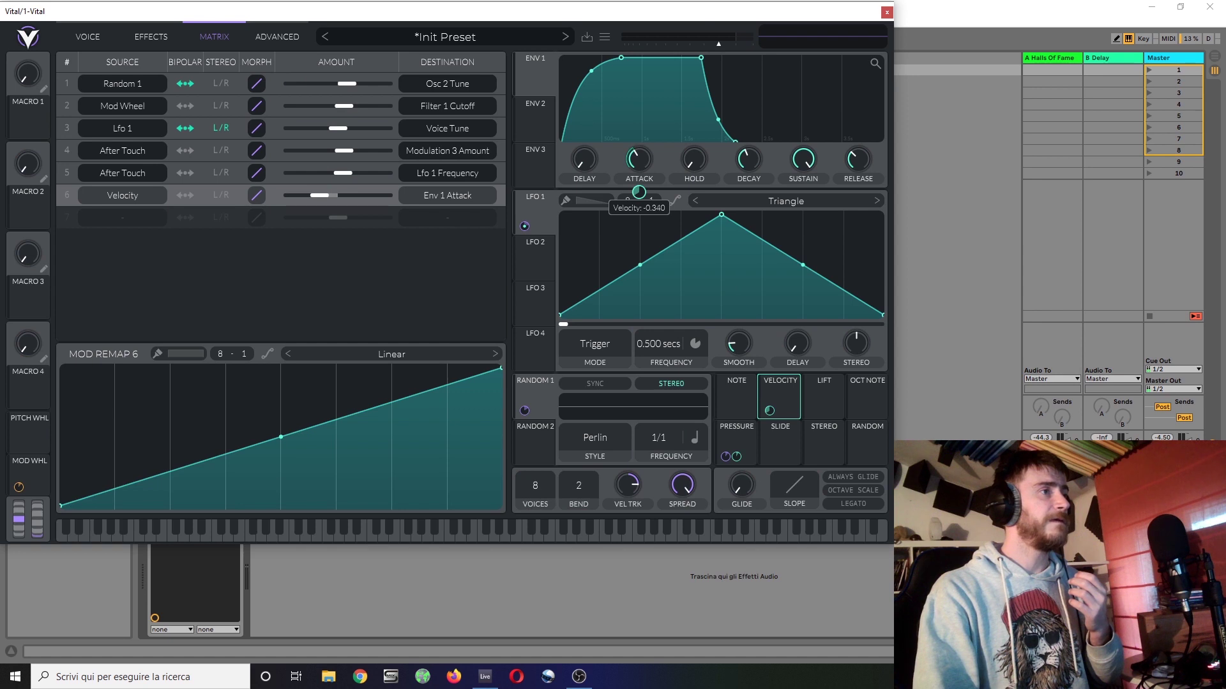
drag(641, 162, 652, 154)
mouse_move(638, 191)
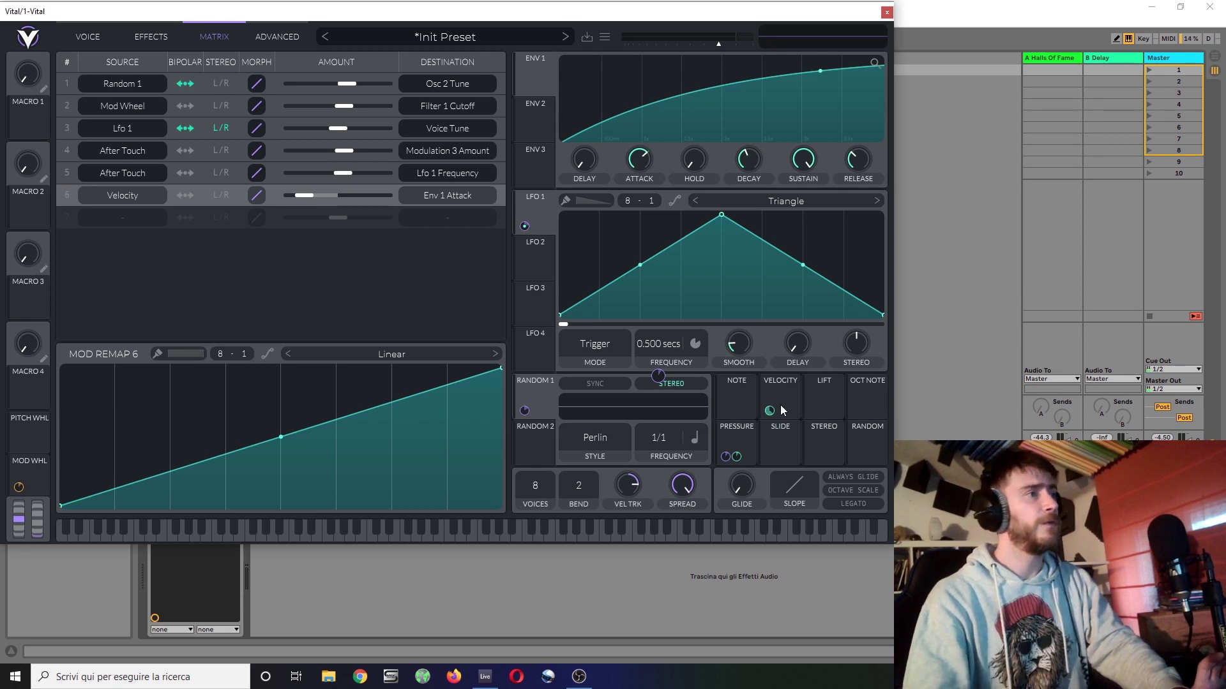
Remove the Velocity modulation from Env 1's attack.
right_click(640, 192)
click(665, 197)
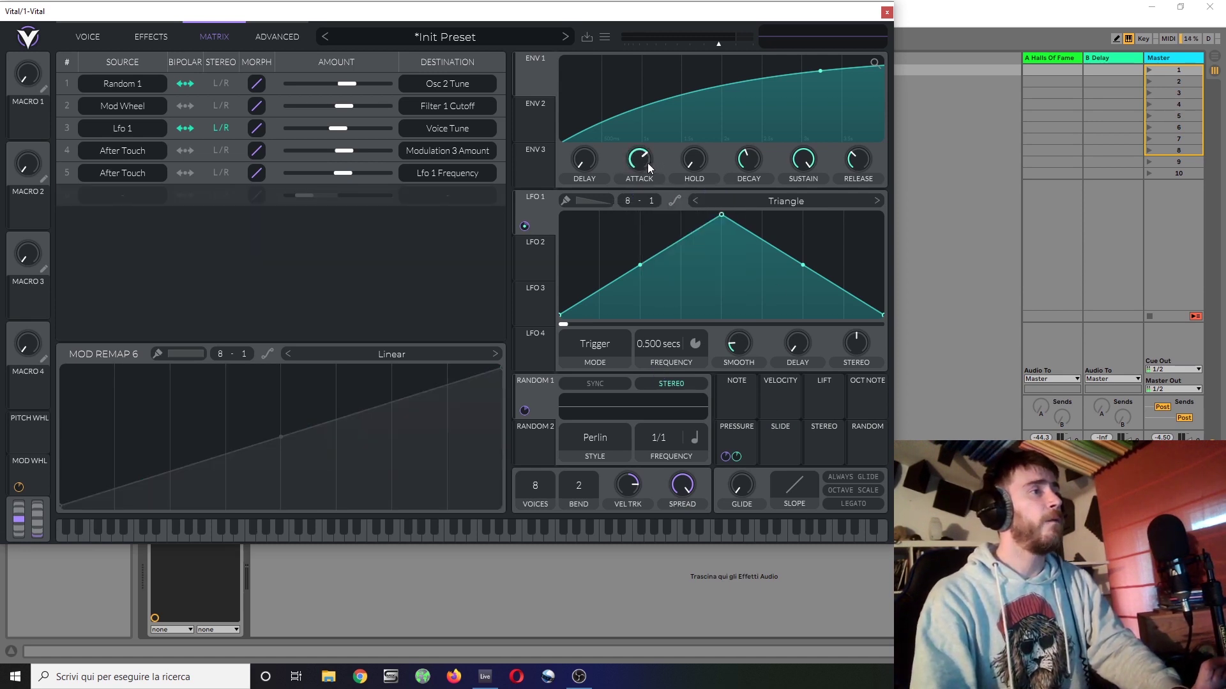
Shorten Env 1's attack and apply the Pulse distortion to Osc 1 with its amount at minimum.
drag(647, 163, 637, 190)
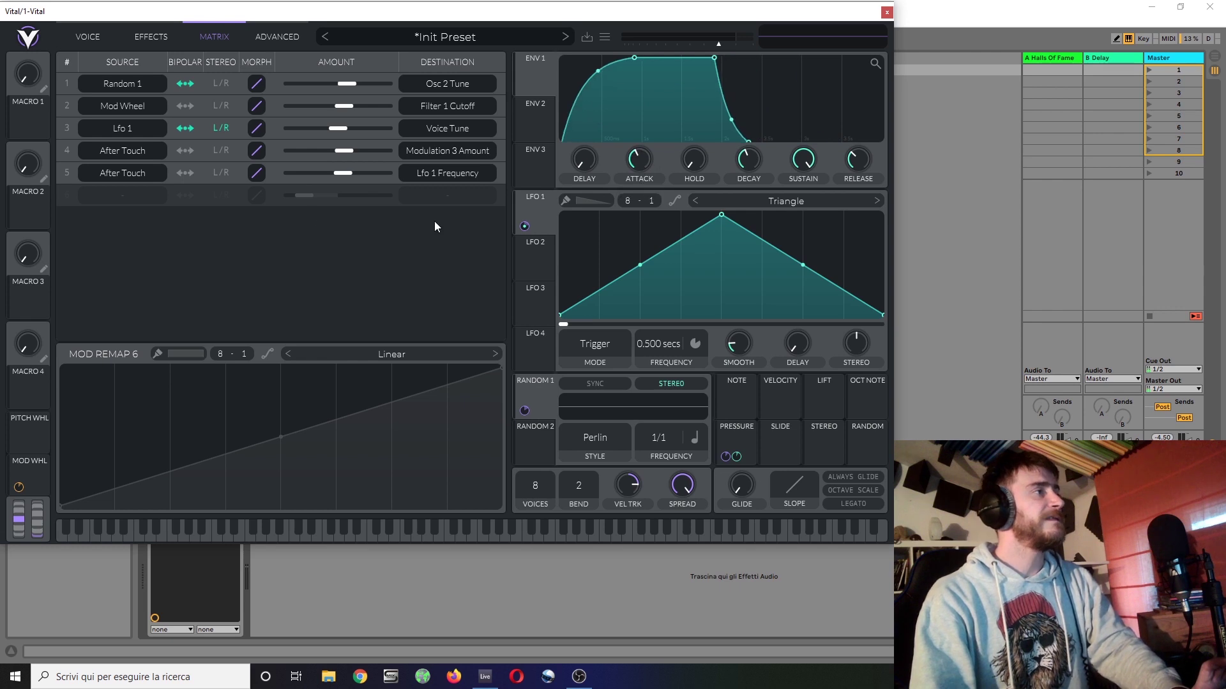
click(98, 40)
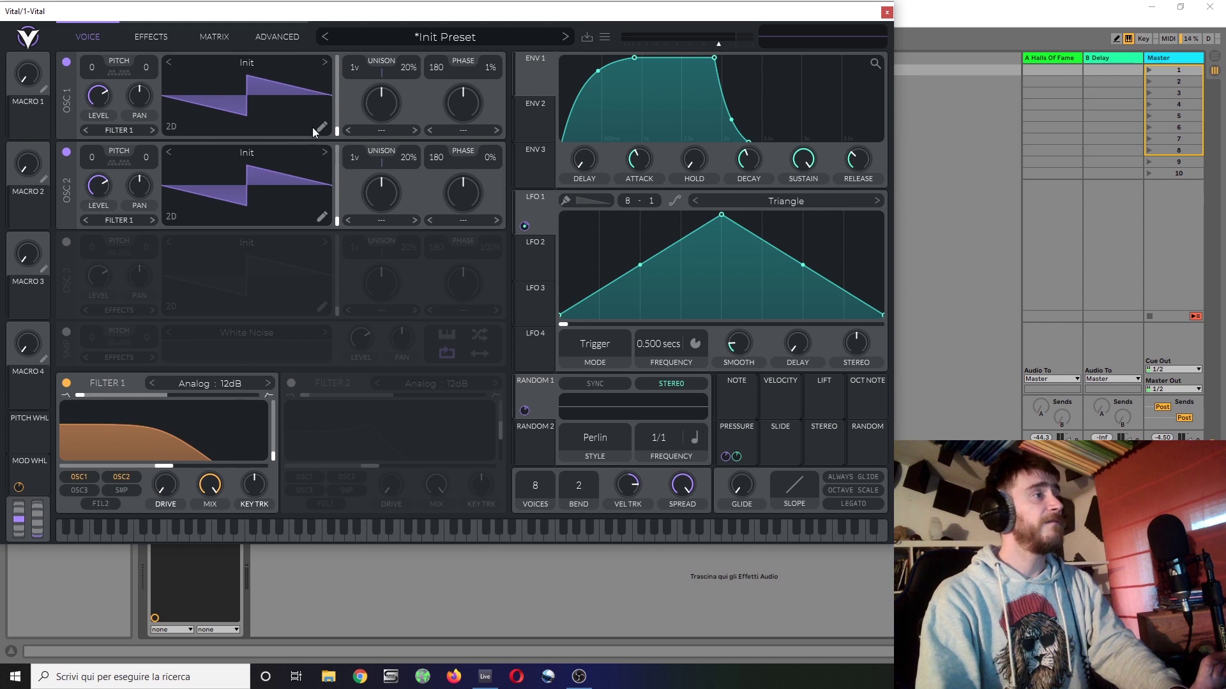
click(464, 129)
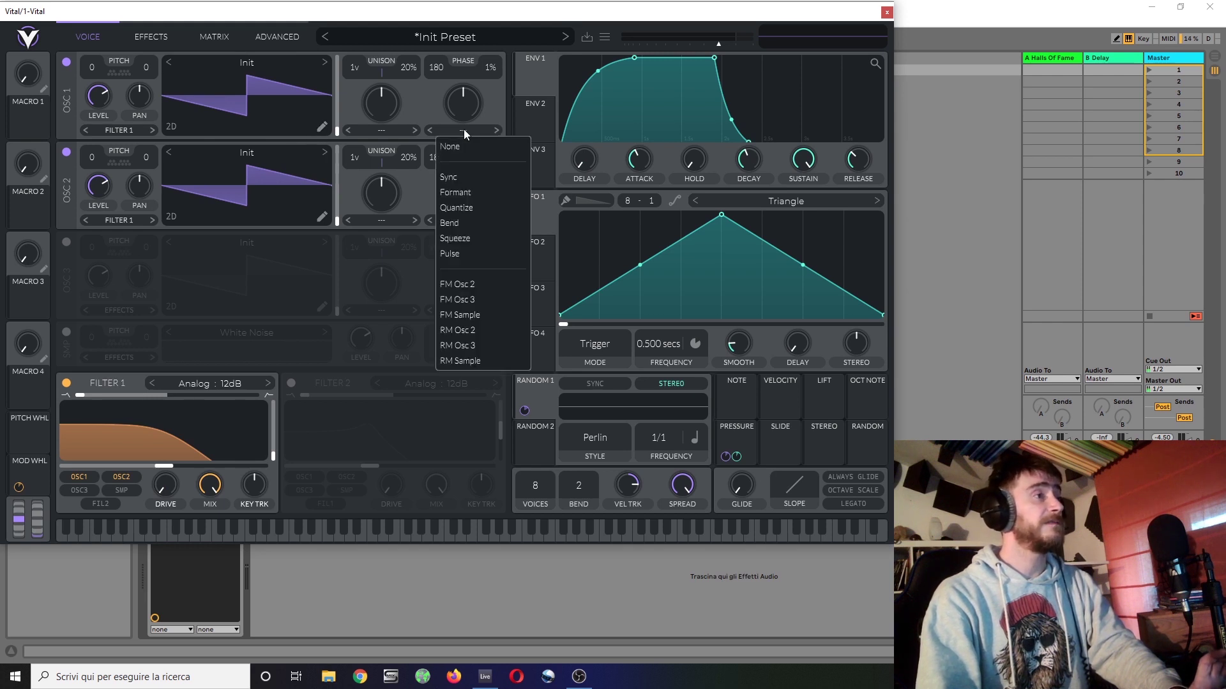
click(478, 253)
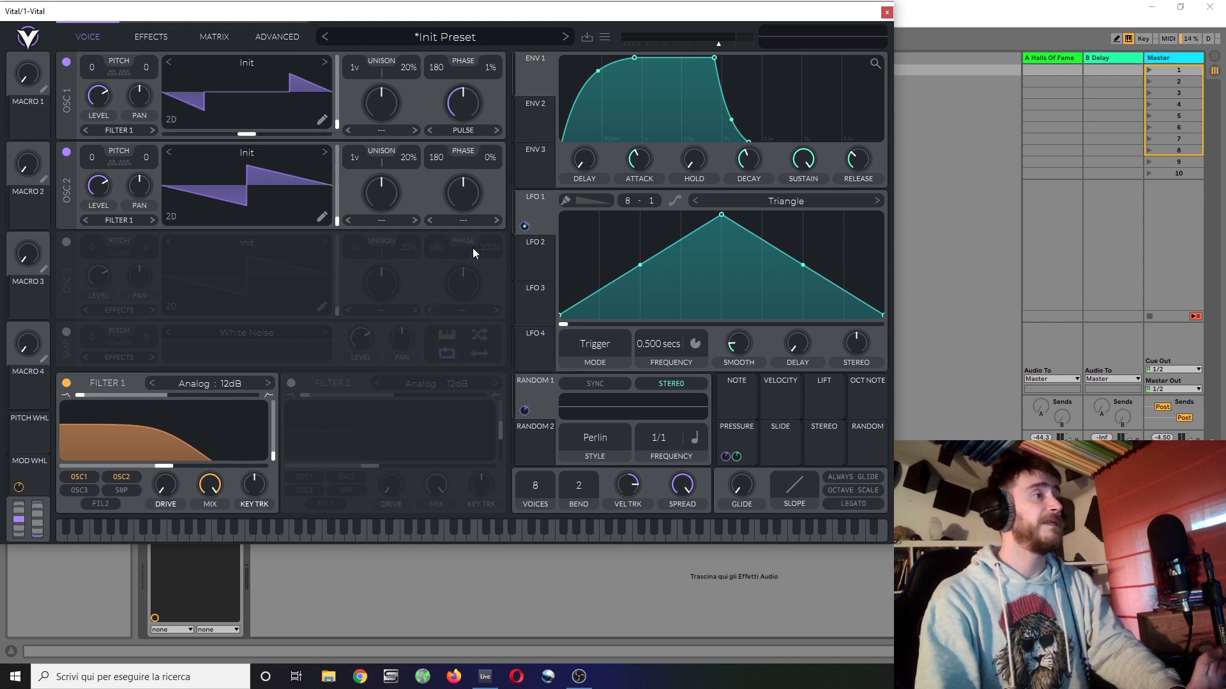
drag(469, 109, 455, 220)
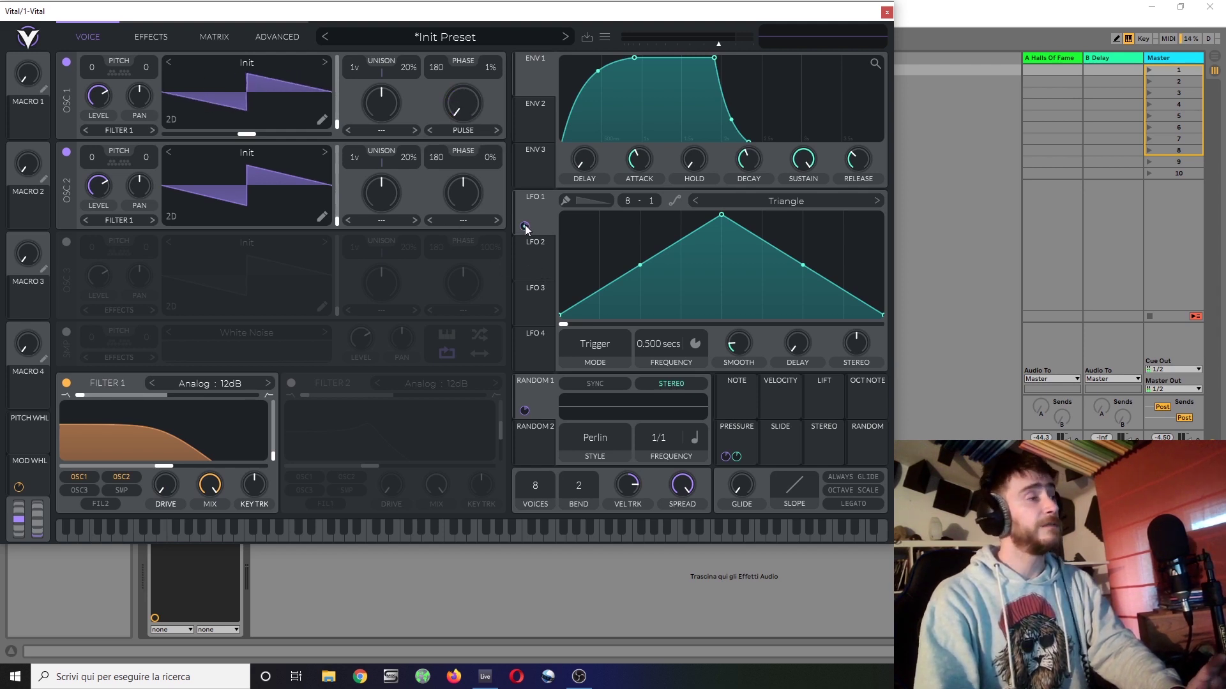
Modulate Osc 1's Pulse amount slightly with LFO 2, setting LFO 2's frequency to 4/1 and raising its stereo offset.
drag(535, 262, 463, 104)
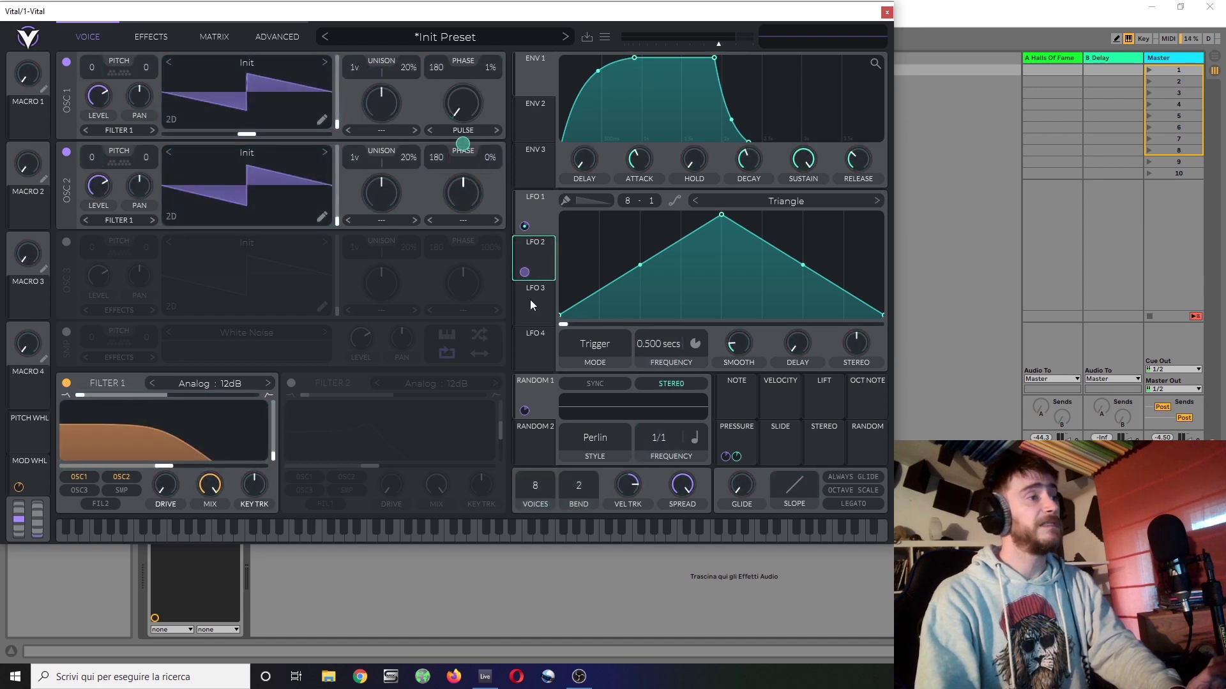
click(543, 252)
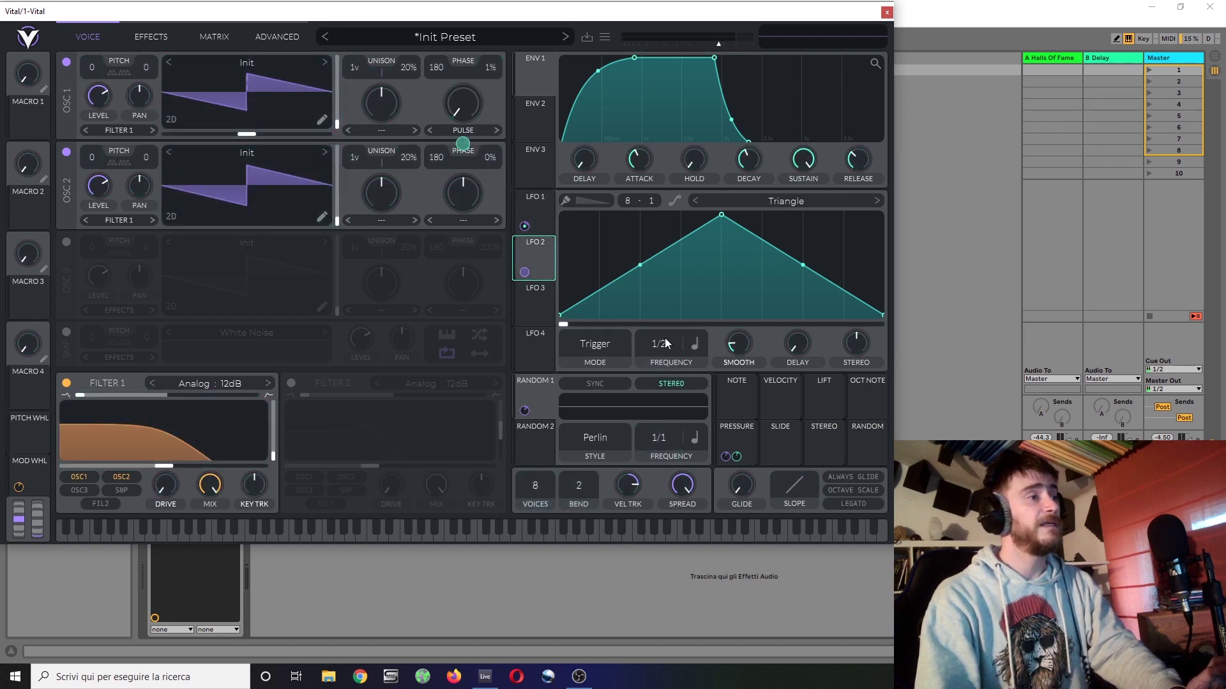
drag(671, 421, 676, 416)
mouse_move(471, 141)
drag(469, 143, 470, 130)
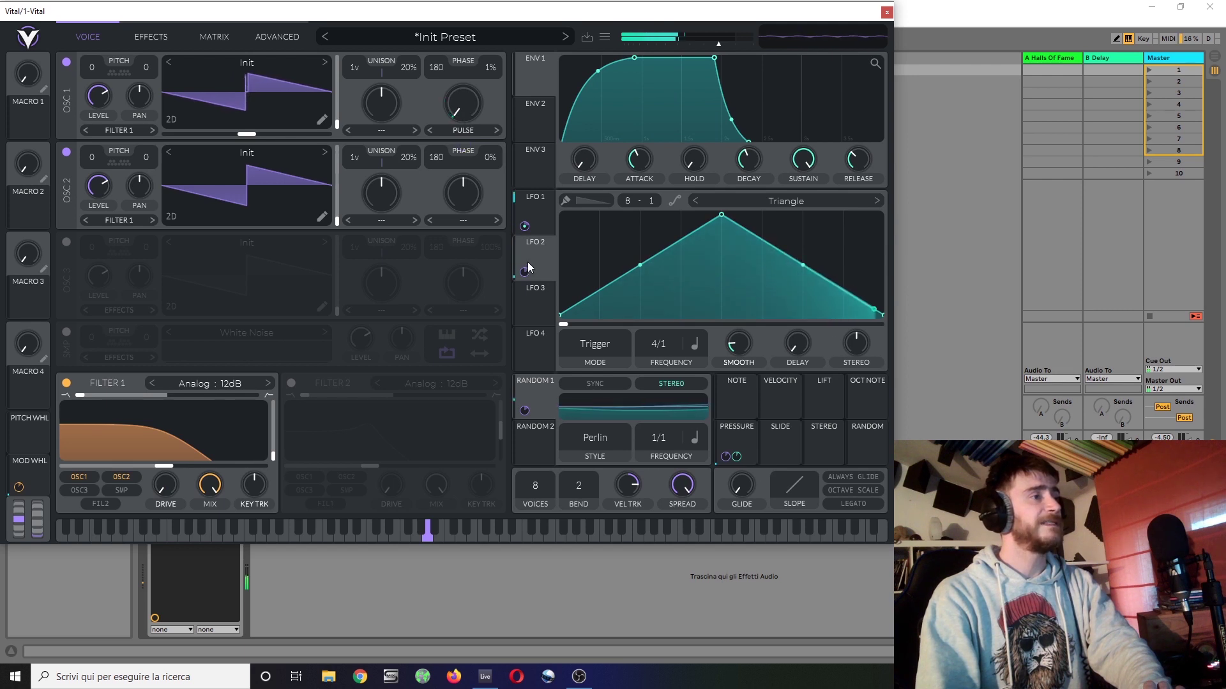
drag(858, 352, 874, 342)
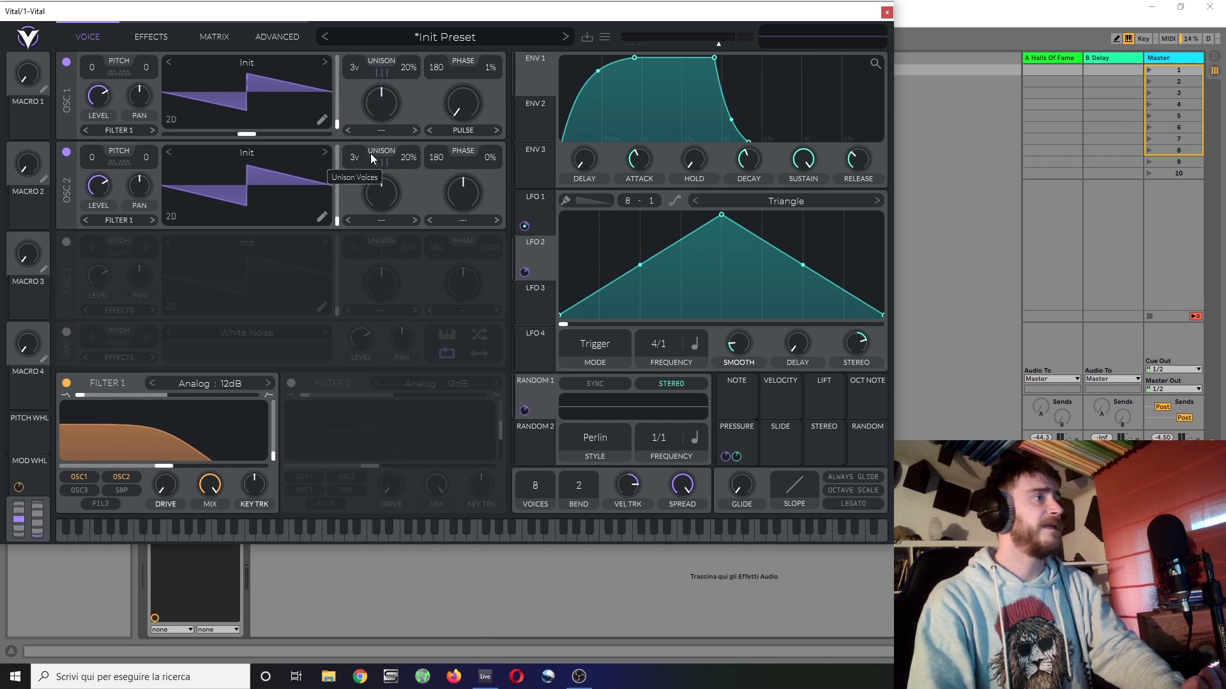
Set unison to 5 voices on Osc 1 and 3 voices on Osc 2, and raise Osc 1's distortion spread to 8%.
drag(377, 155, 384, 150)
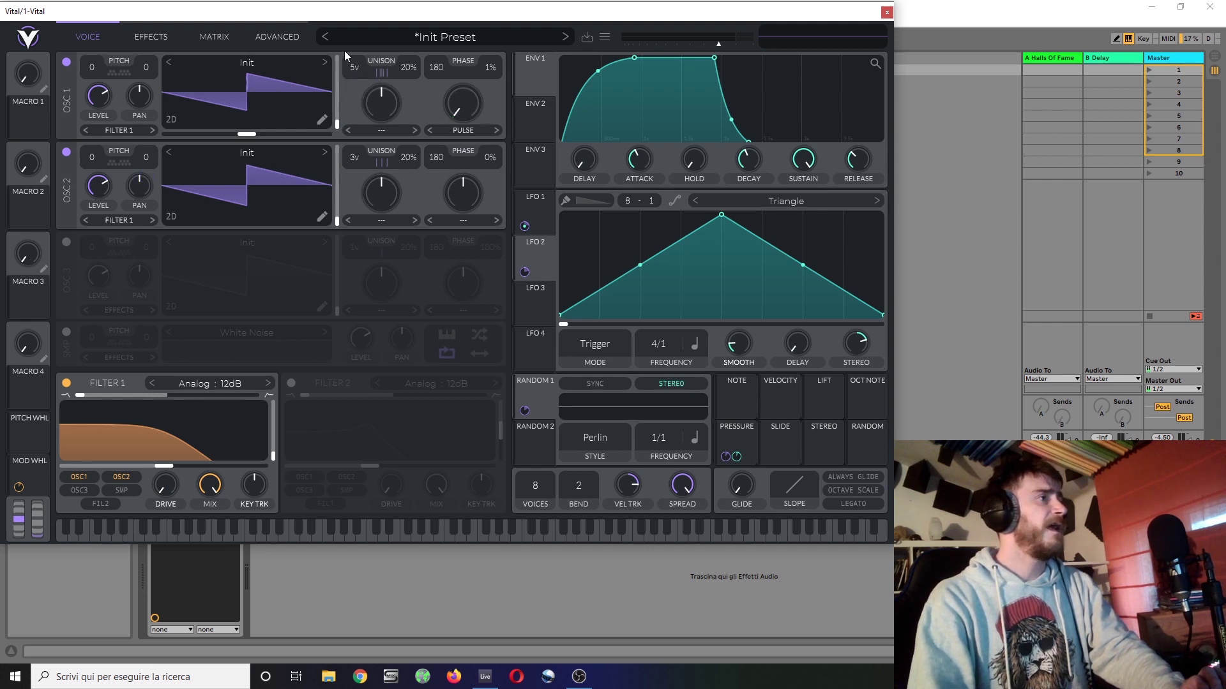
click(280, 38)
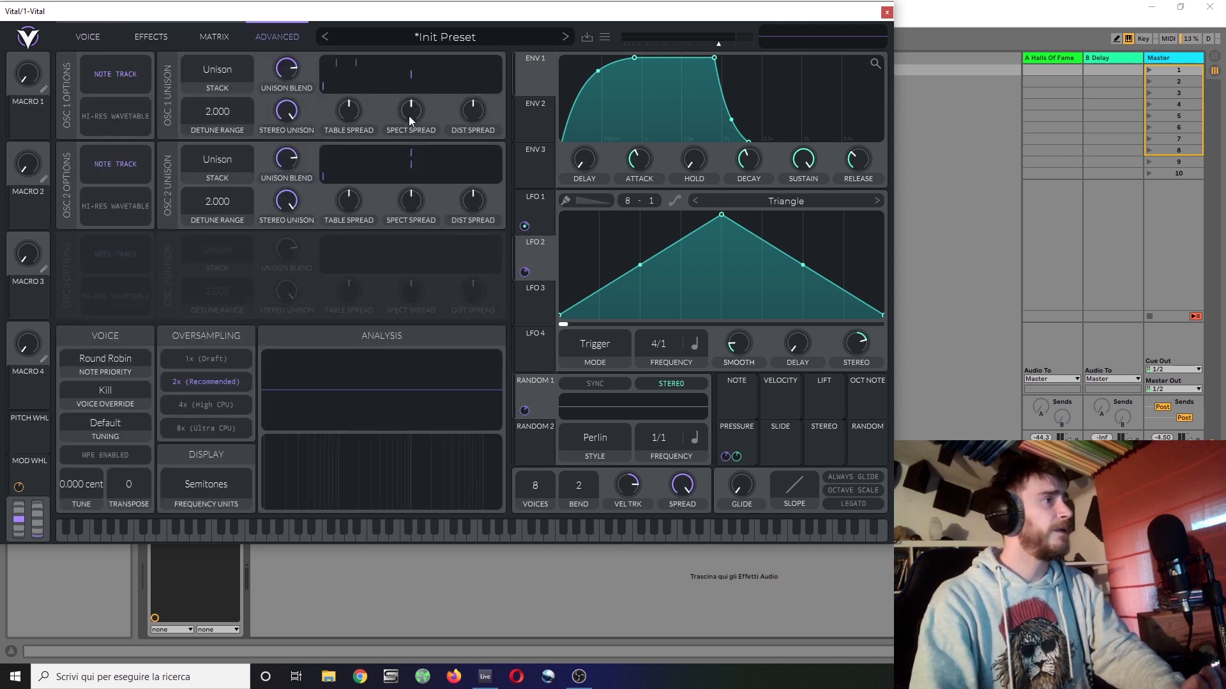
mouse_move(468, 120)
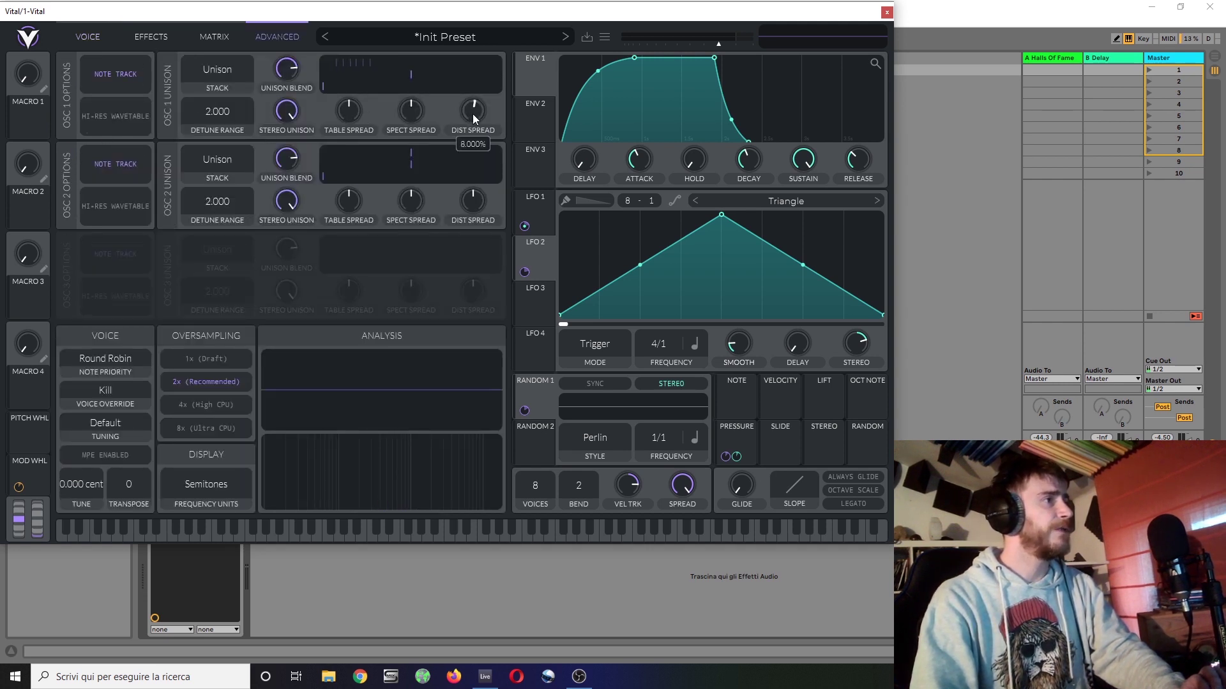
Set the unison detune to 6% on Osc 1 and 5% on Osc 2.
click(80, 35)
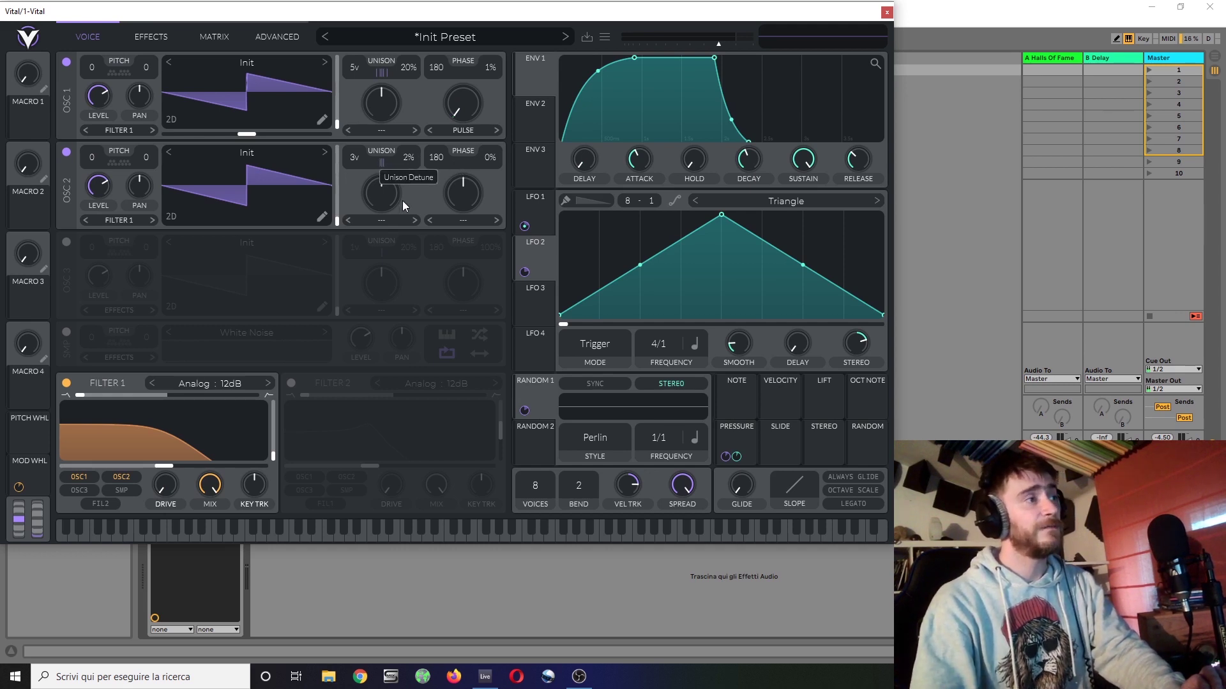
scroll(411, 198, up, 1)
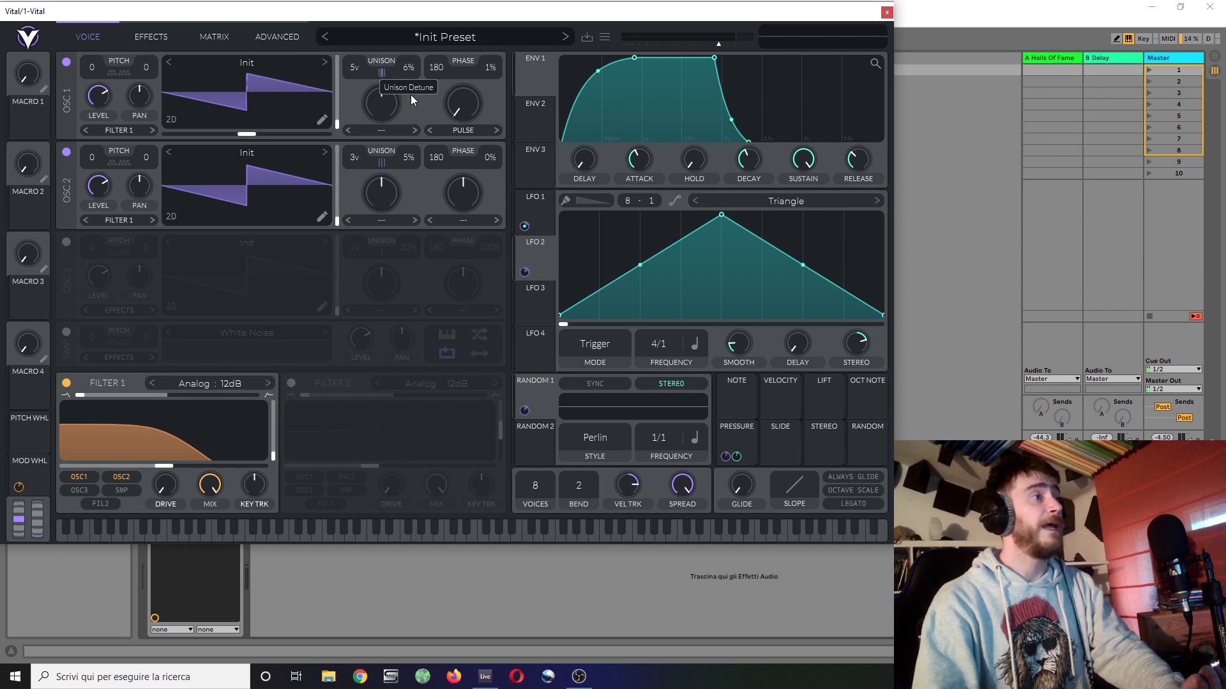
scroll(411, 96, down, 1)
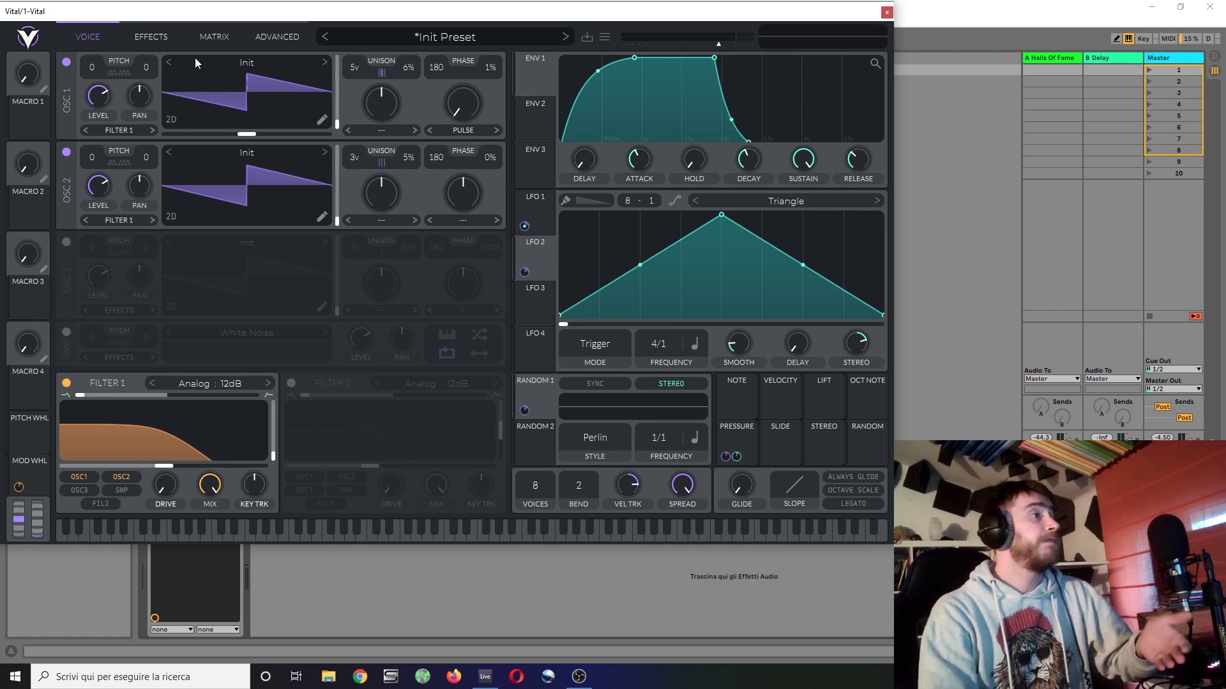
Enable the Chorus effect with 8 voices, a frequency of 8/1 and slightly more depth.
click(153, 39)
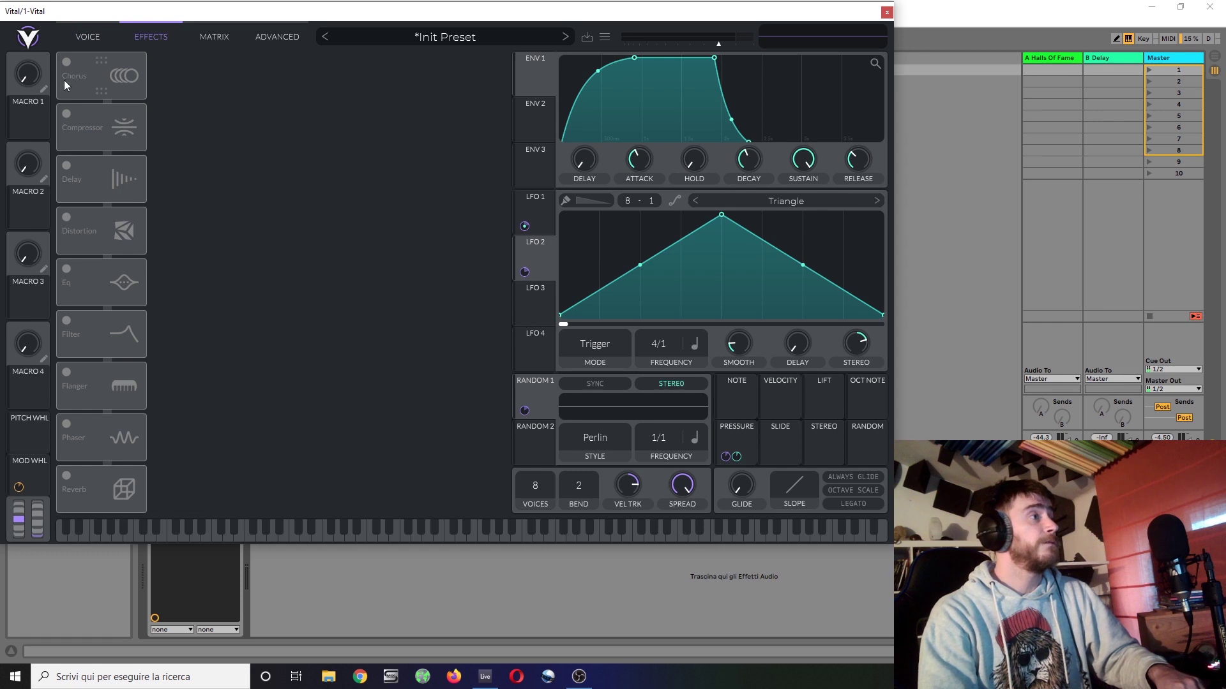
click(60, 59)
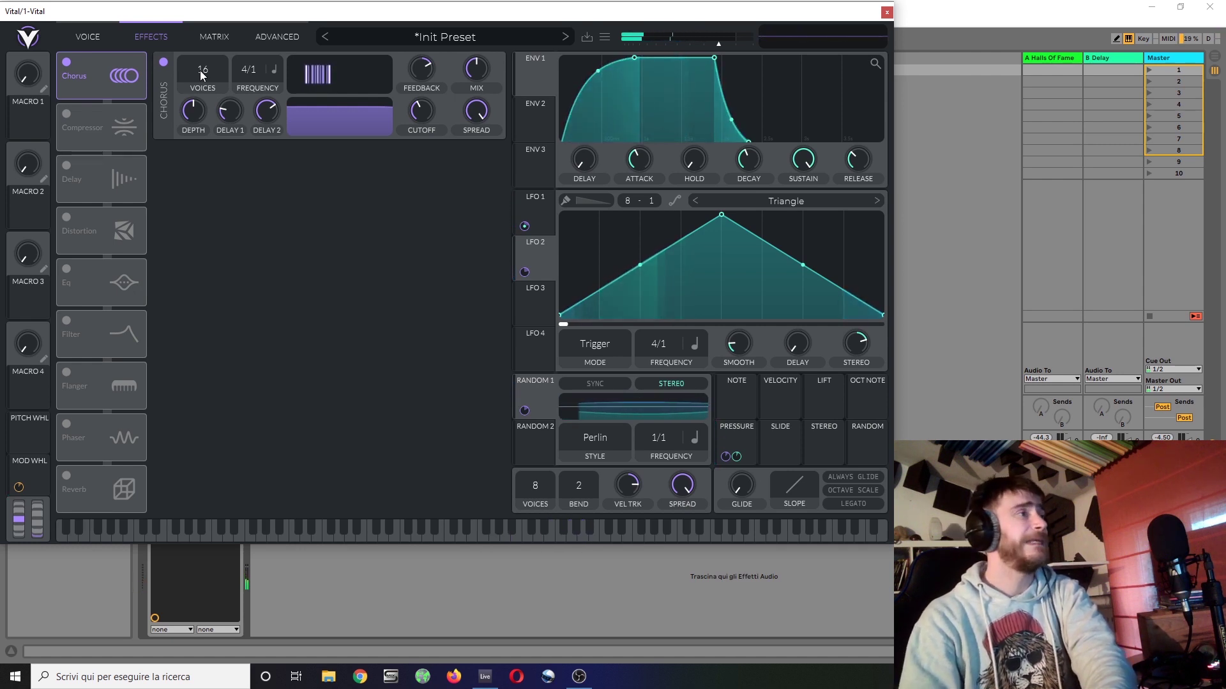
drag(198, 65, 216, 314)
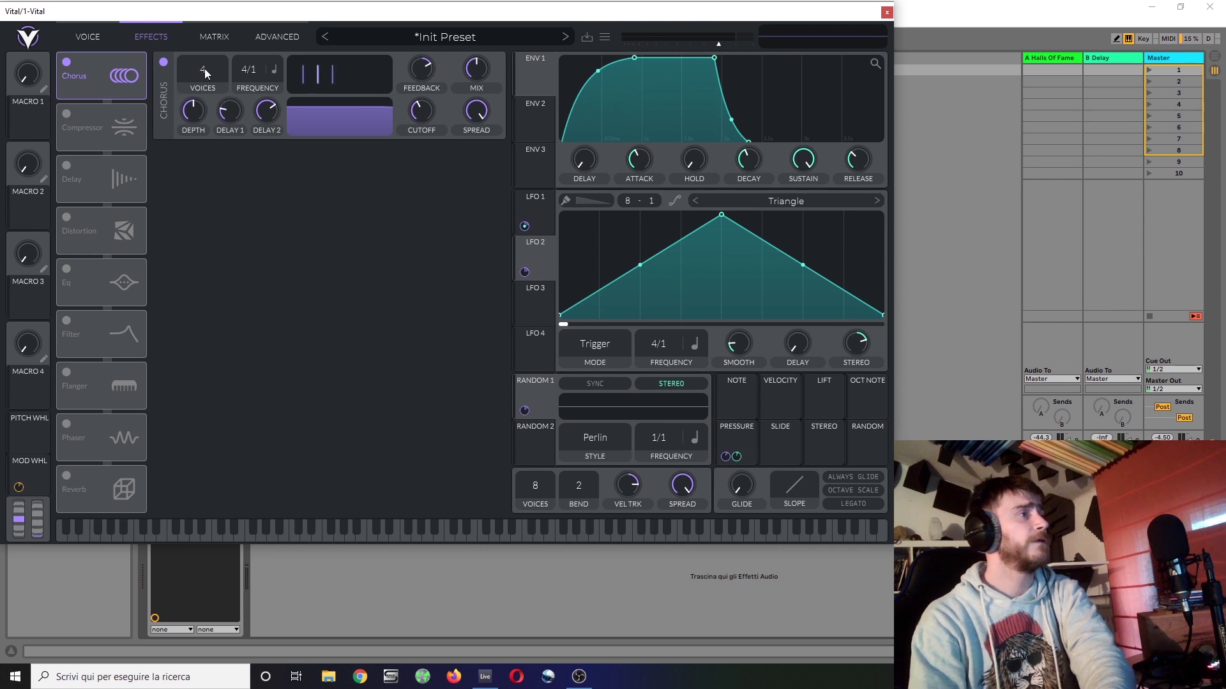
drag(206, 67, 244, 79)
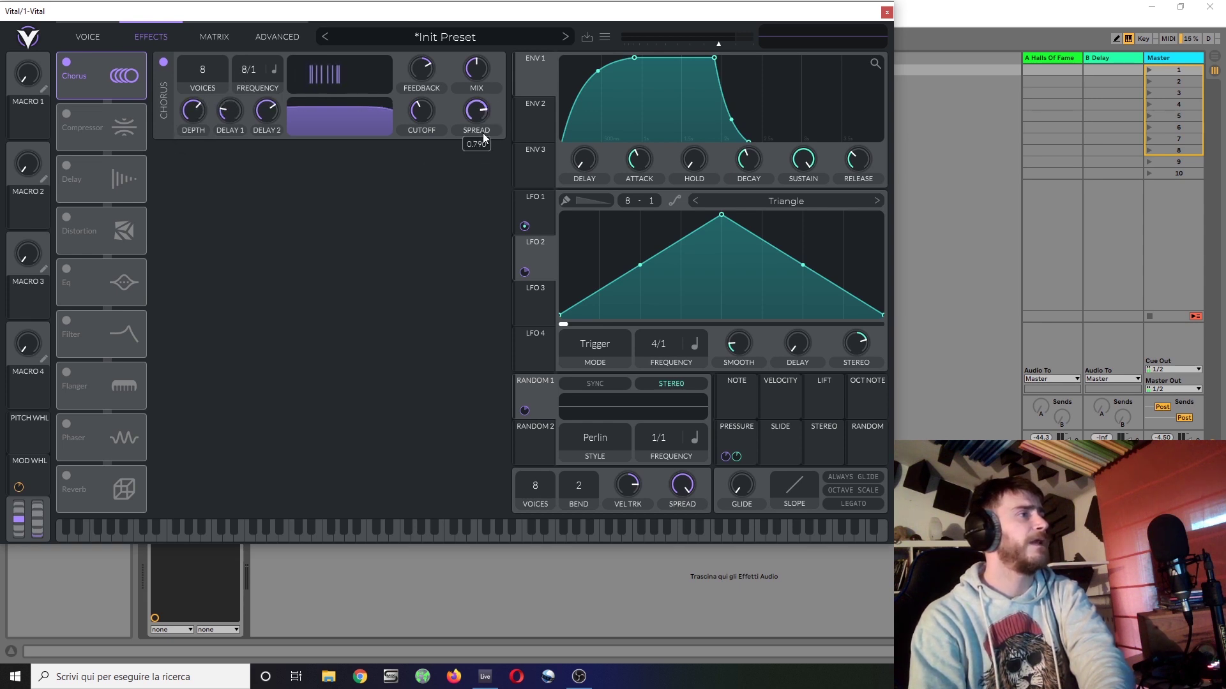
Narrow the chorus spread, raise its filter cutoff and lower its mix slightly.
drag(482, 133, 477, 193)
drag(436, 115, 439, 98)
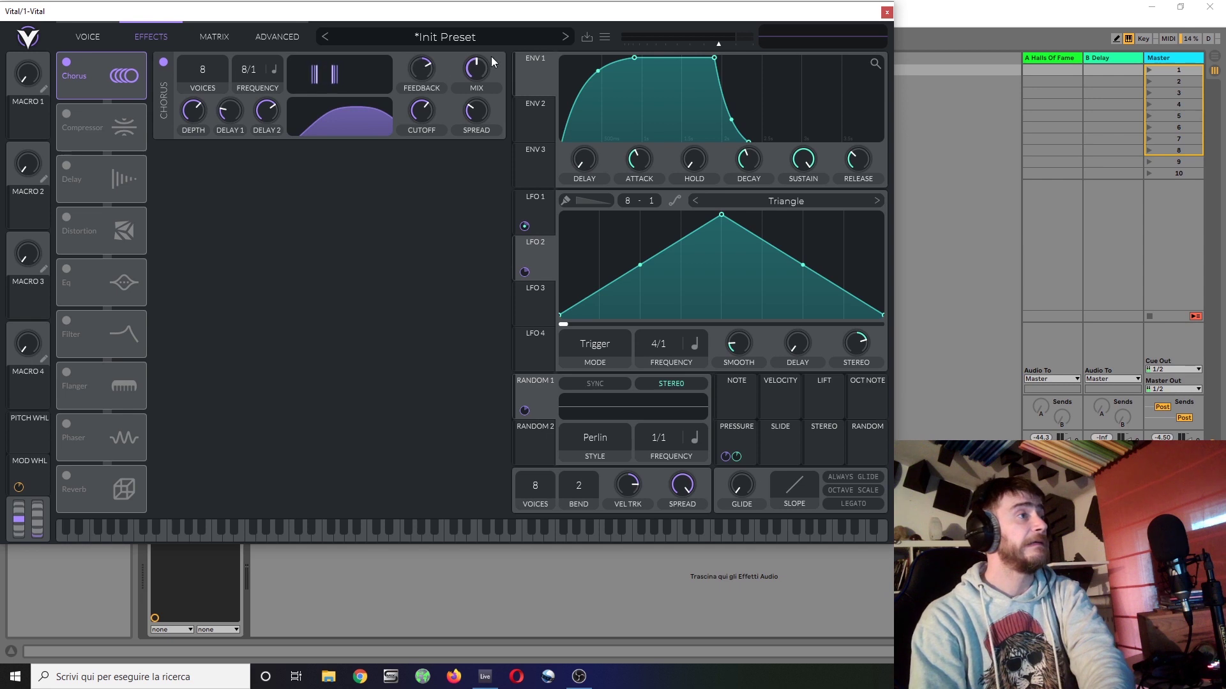
drag(490, 64, 472, 80)
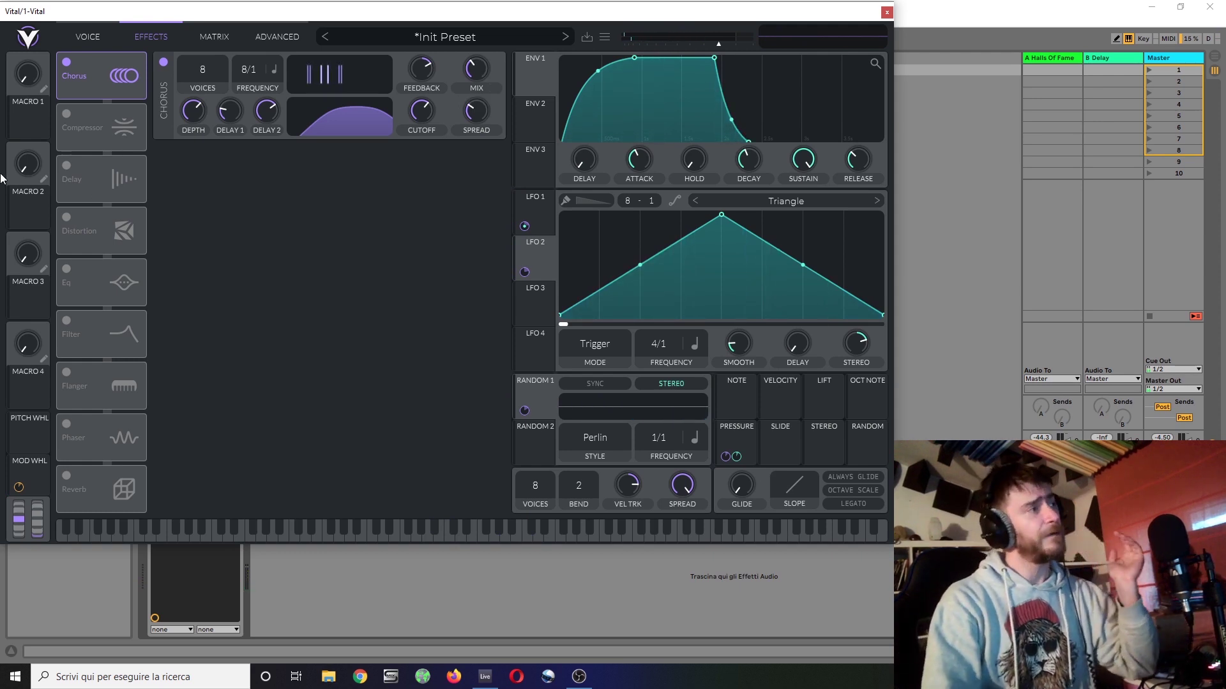
click(78, 44)
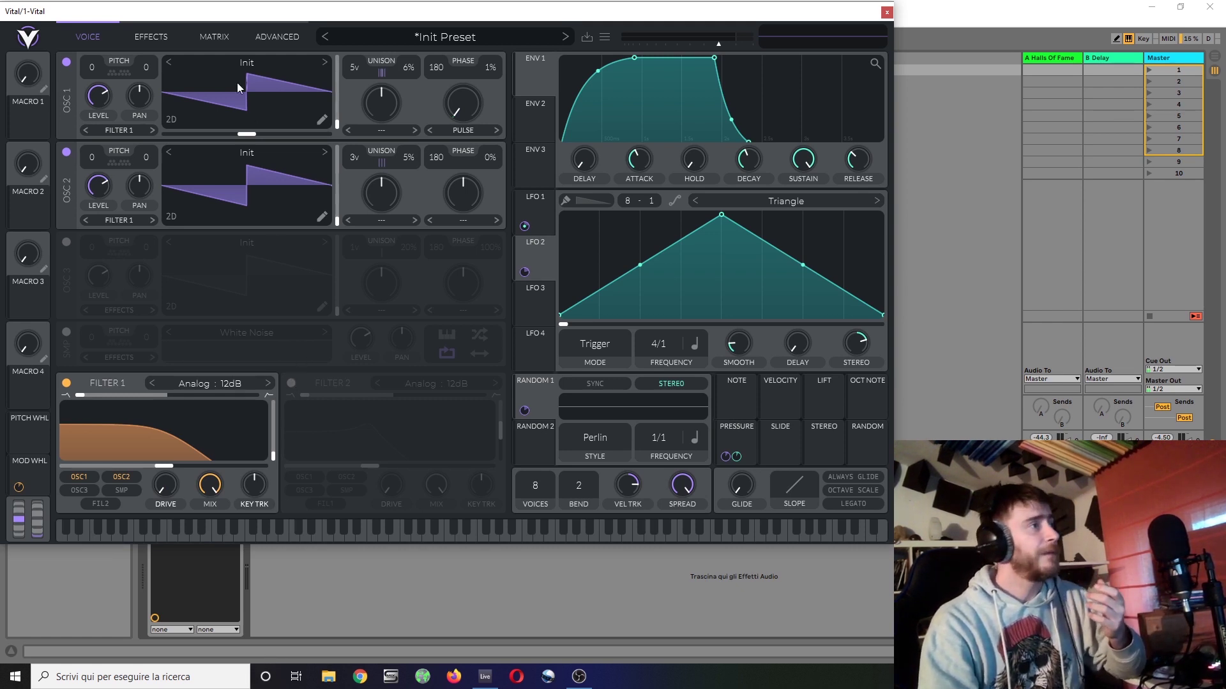
click(147, 37)
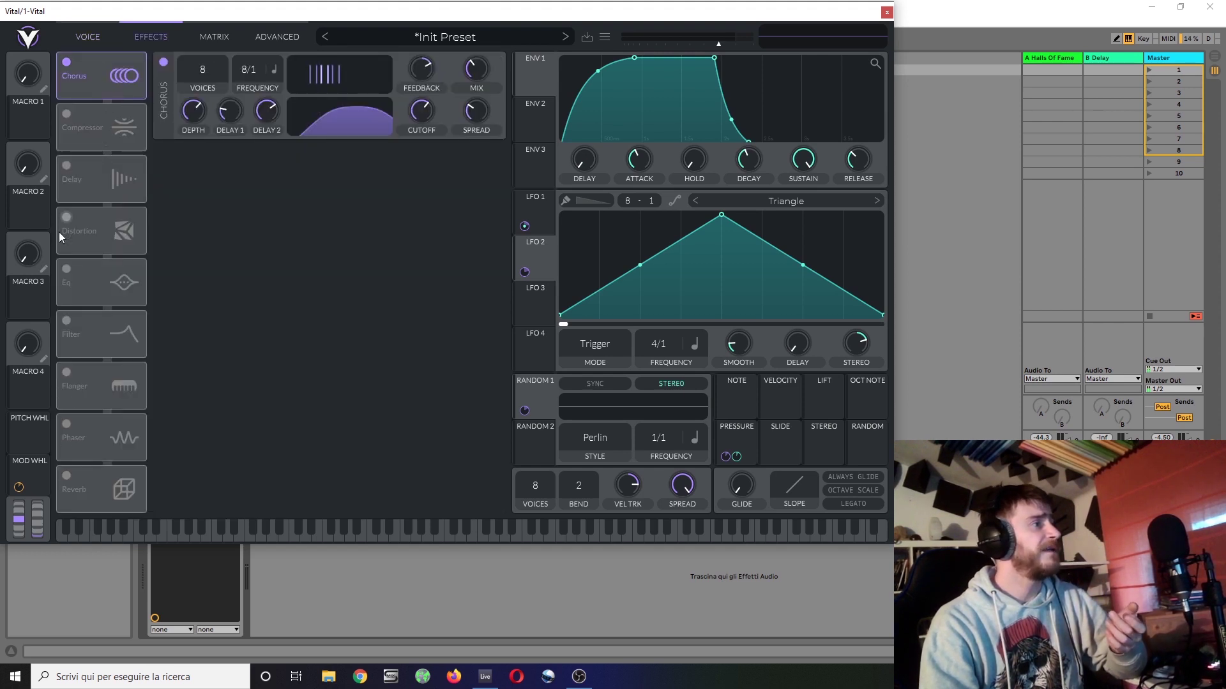
click(65, 269)
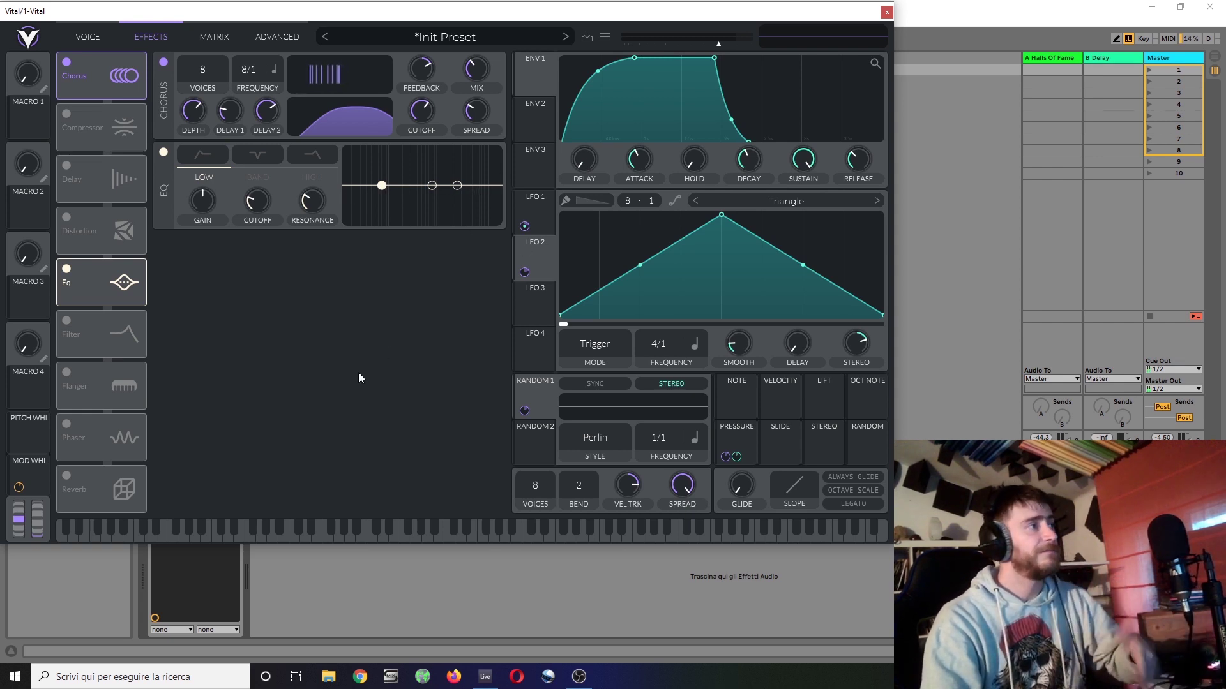
click(164, 151)
Enable Filter 2 and set its type to Formant with the AOIE style.
click(96, 37)
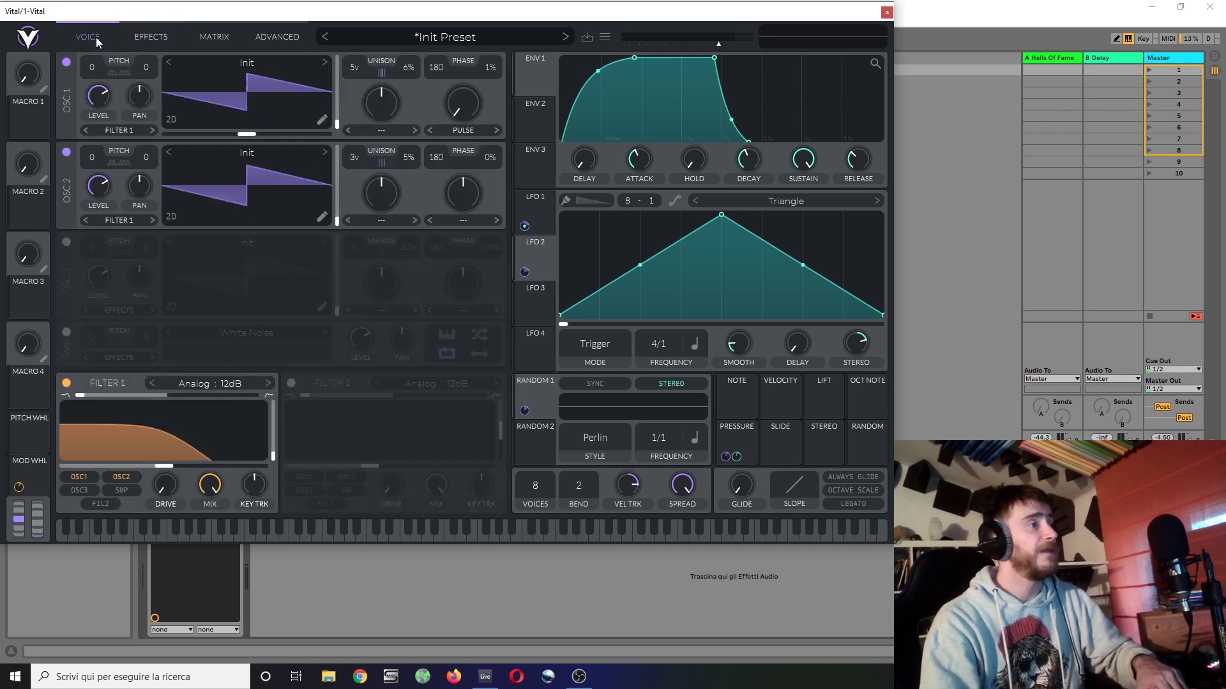
click(292, 383)
click(408, 384)
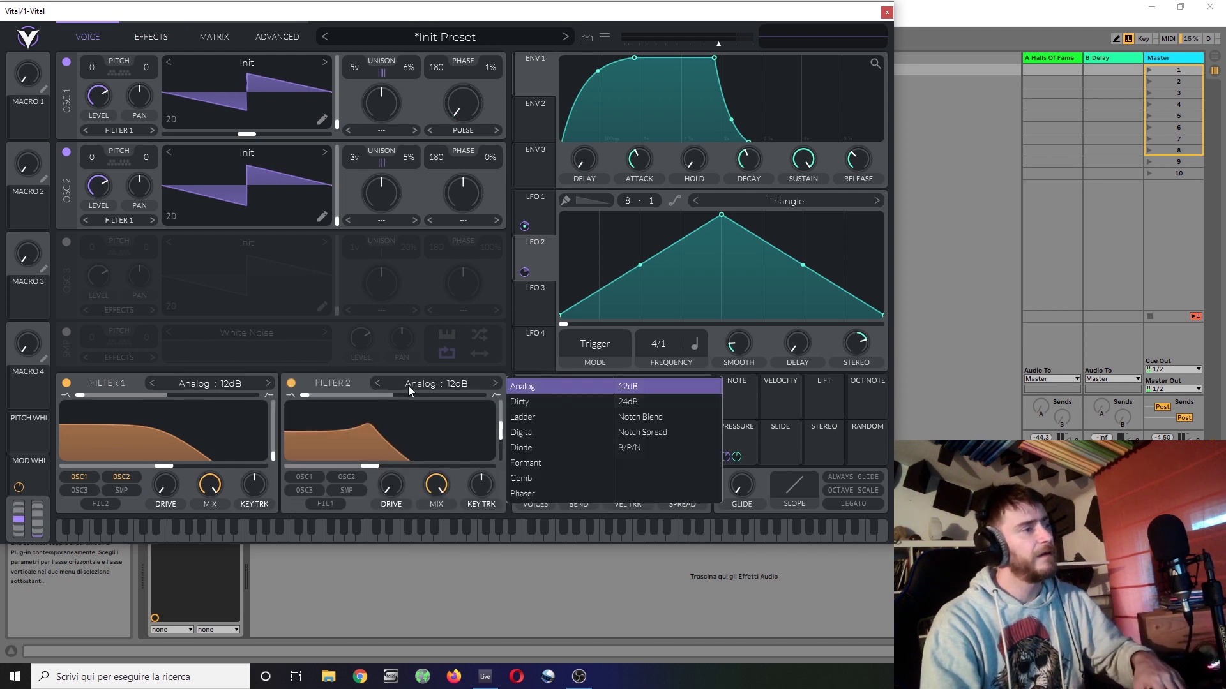
click(539, 464)
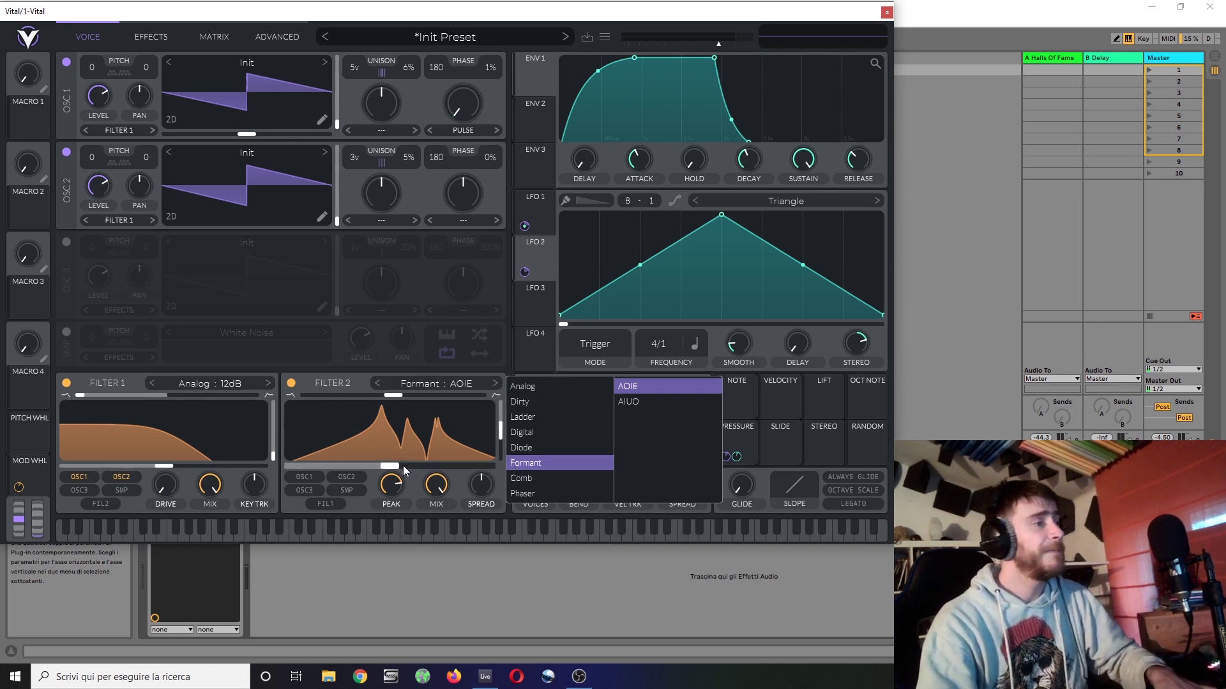
Lower the spread, transpose, peak and mix of Filter 2 and move its formant Y position well below the middle.
drag(485, 483, 473, 508)
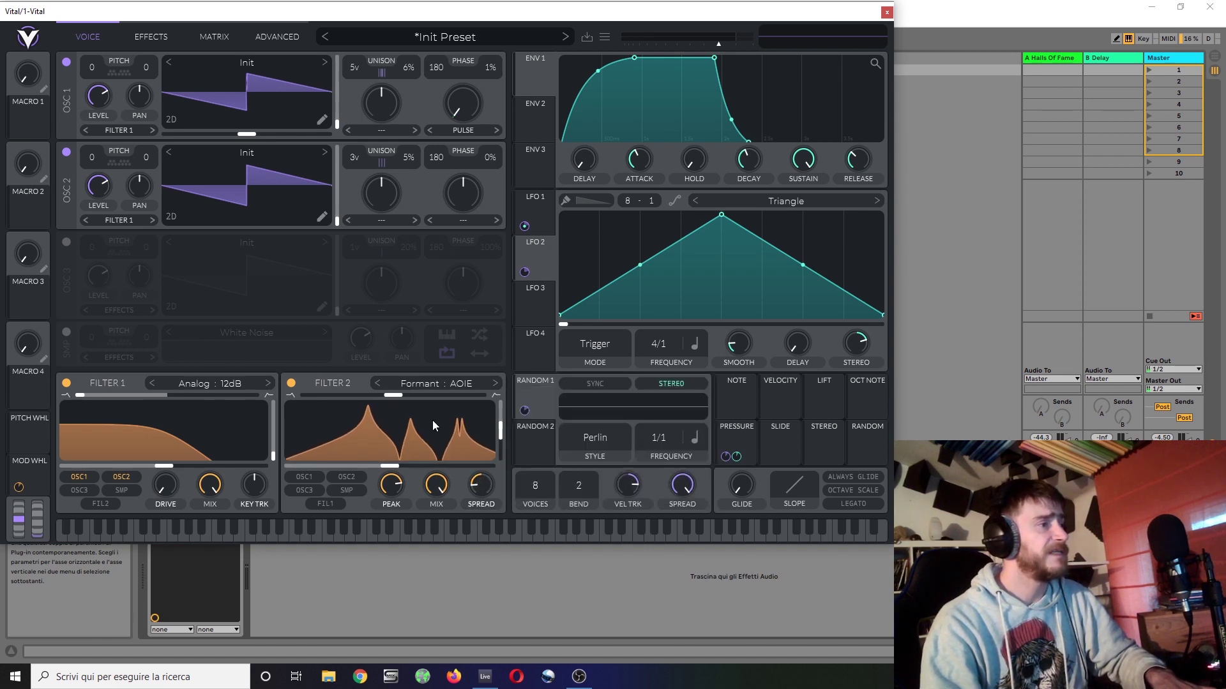
drag(392, 396, 302, 422)
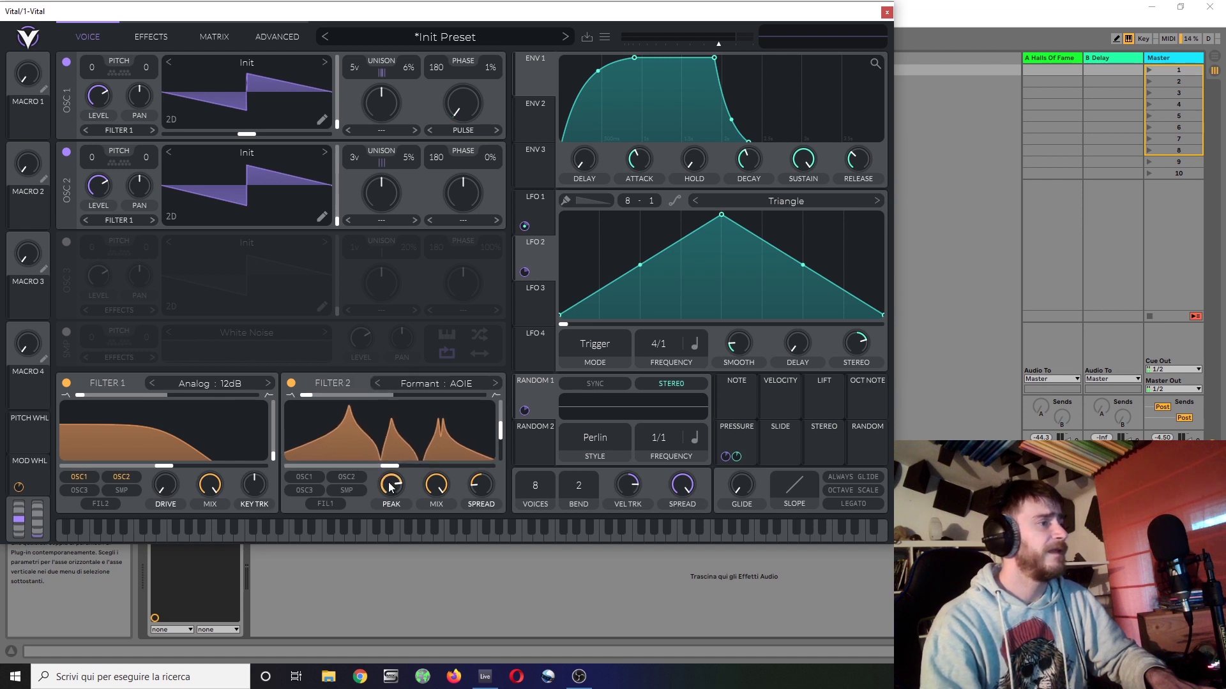
drag(392, 487, 392, 558)
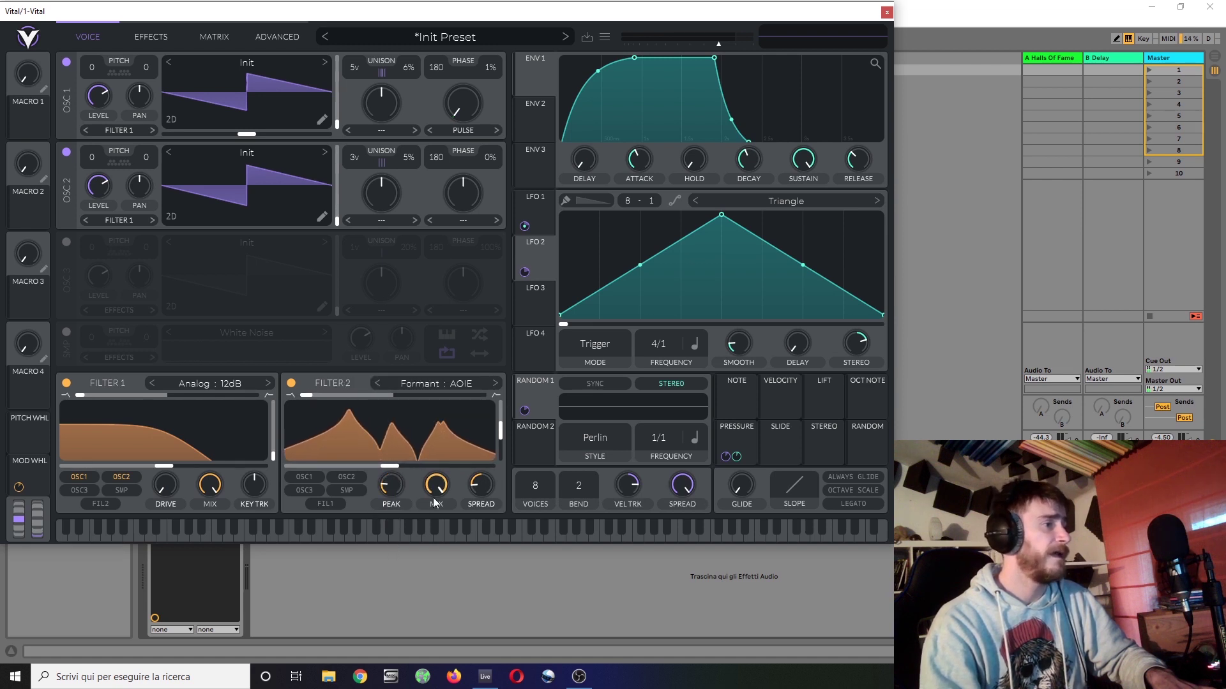
drag(434, 503, 428, 519)
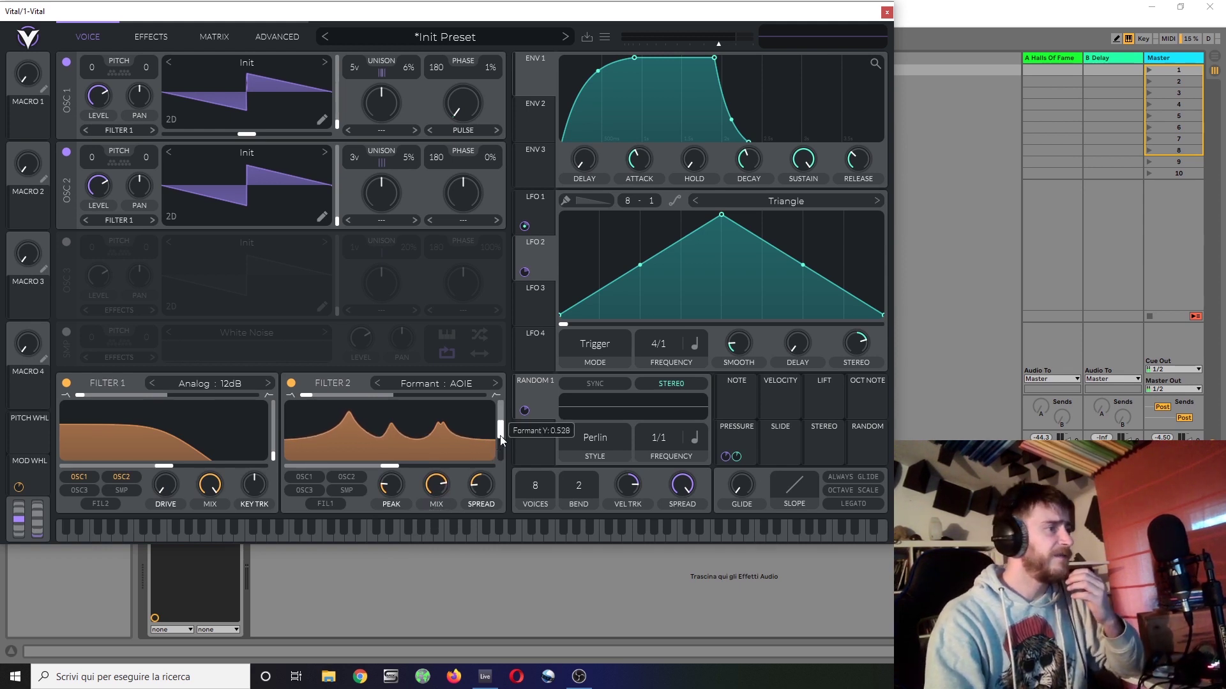
drag(496, 438, 508, 420)
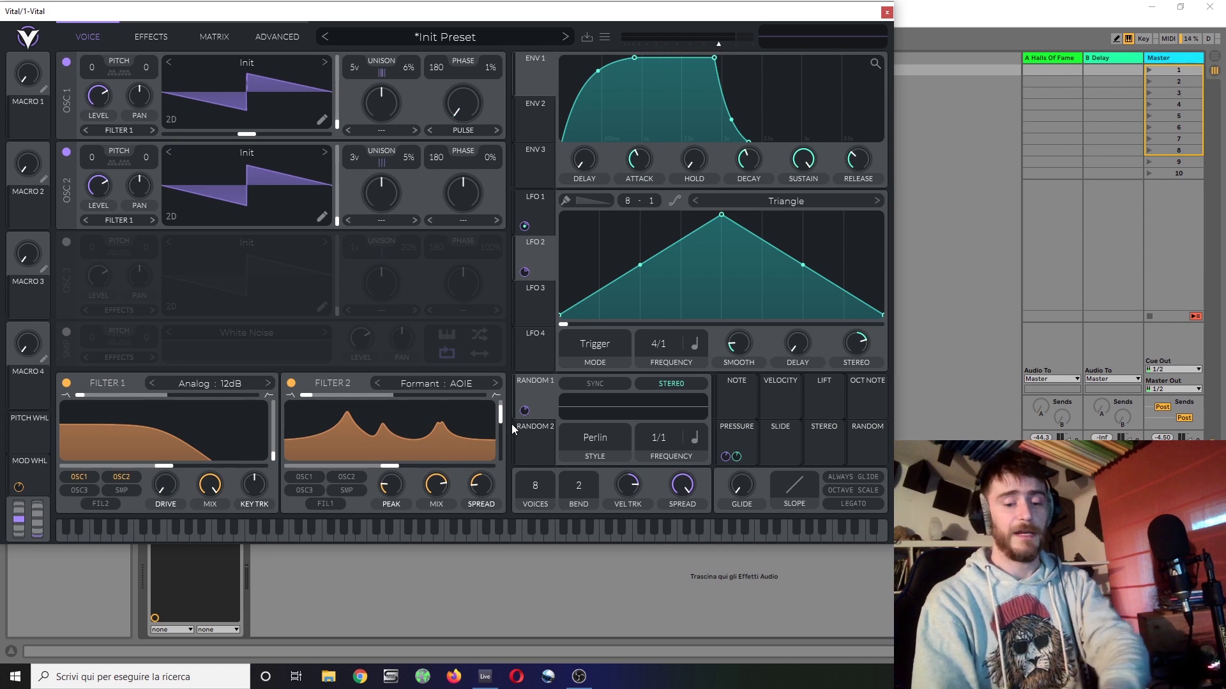
drag(499, 424, 499, 461)
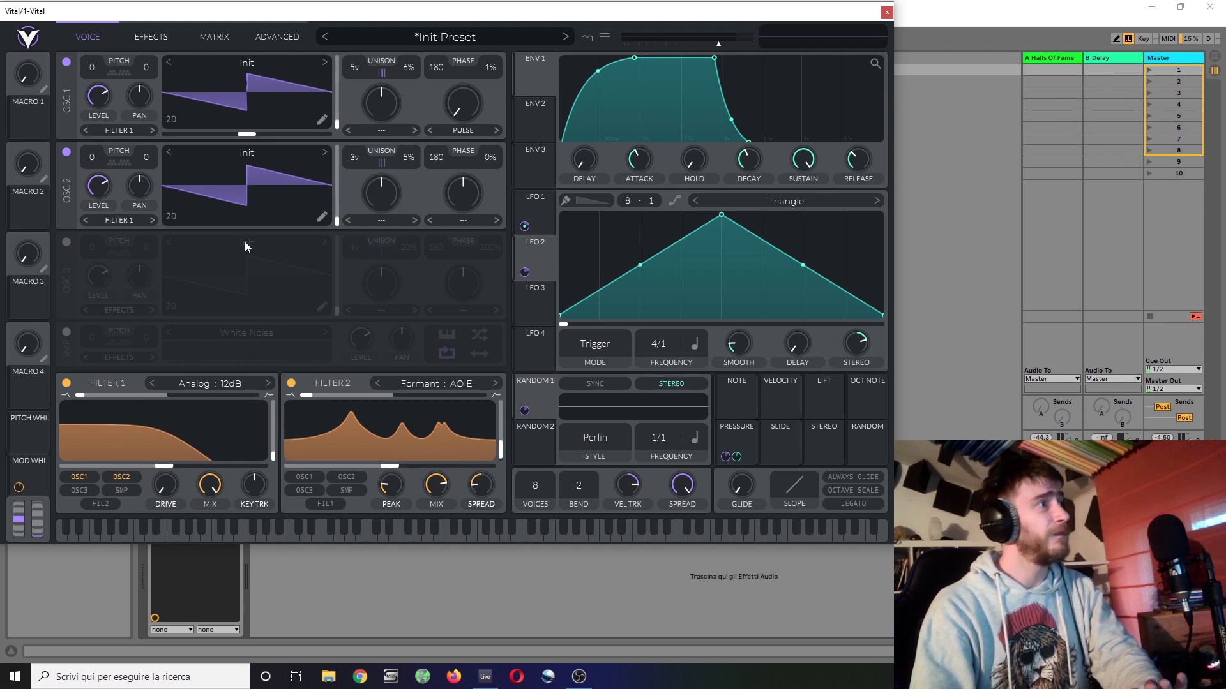
Enable the Reverb effect.
click(143, 40)
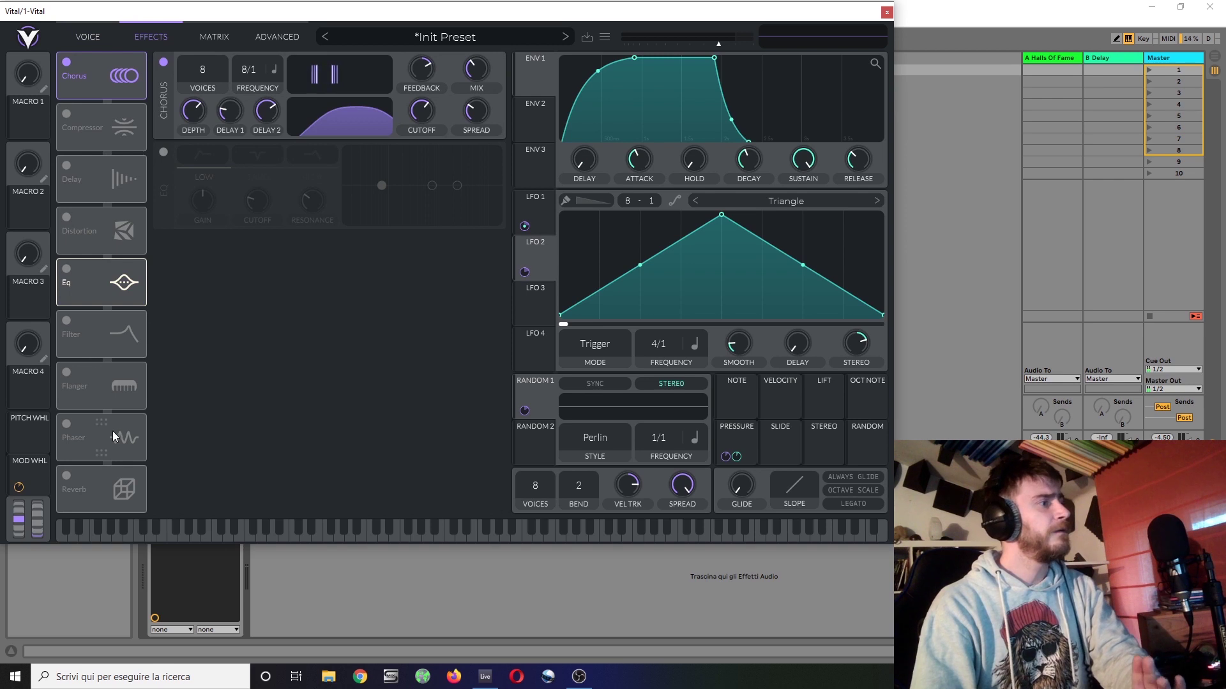
click(64, 476)
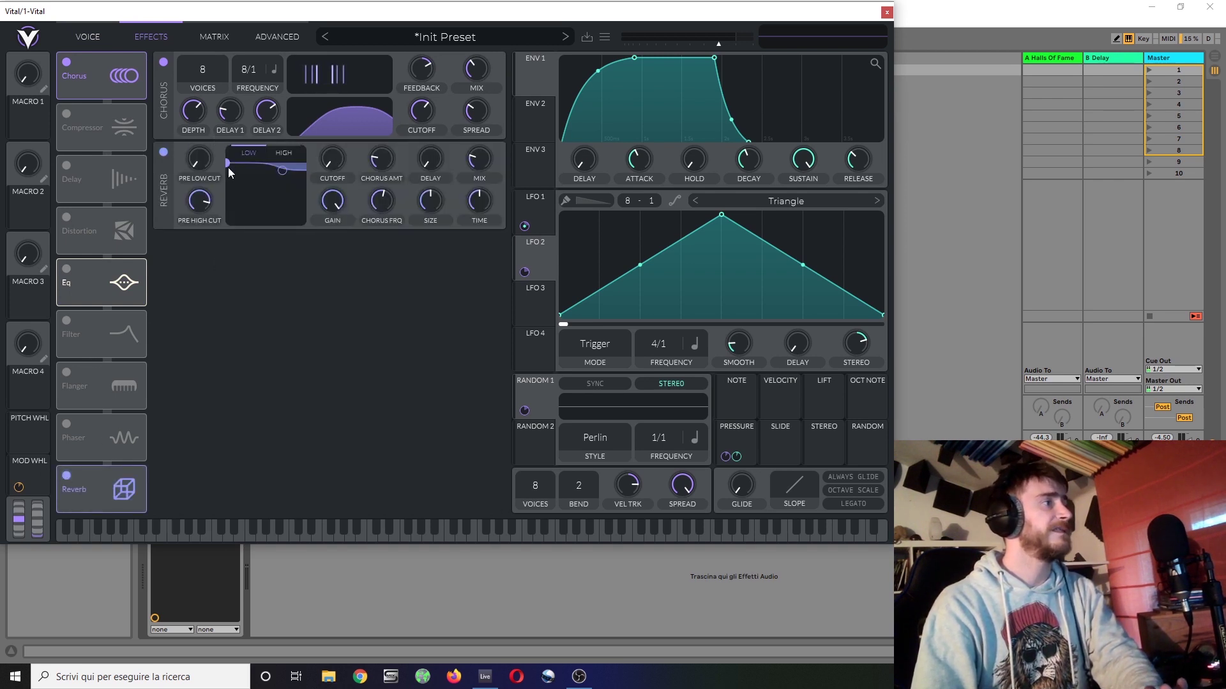
Lower the reverb's low shelf gain to its minimum and raise the shelf's cutoff frequency.
drag(228, 167, 244, 226)
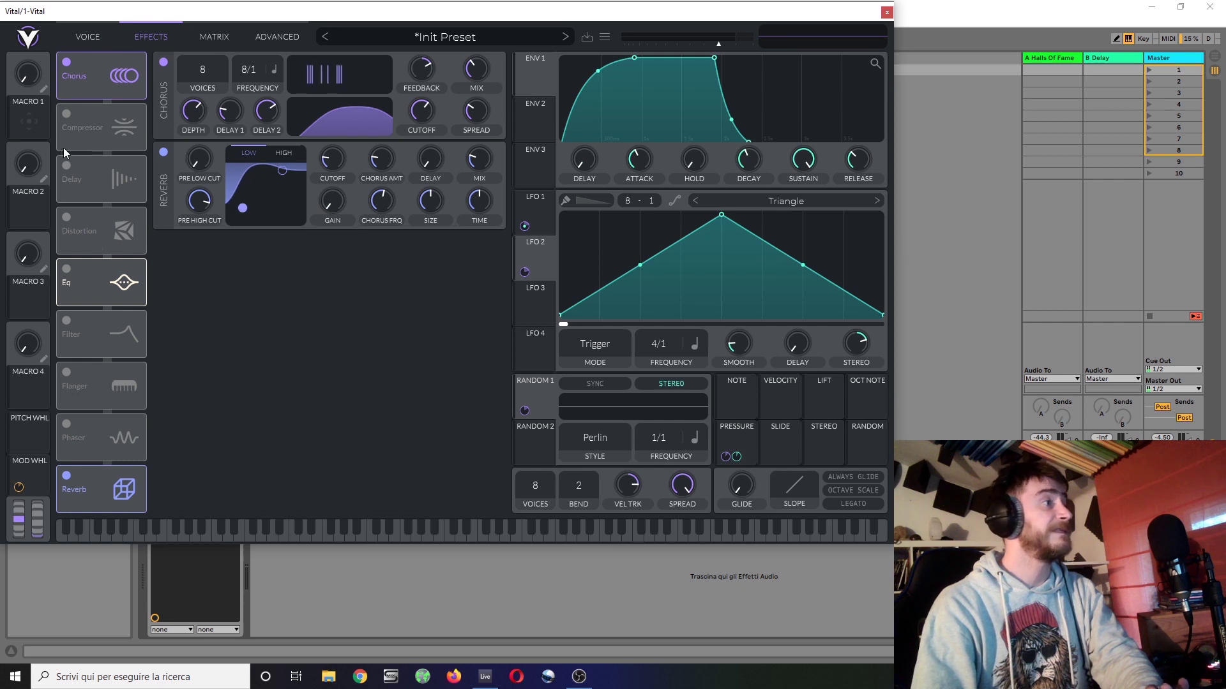
Enable the Delay effect, reduce its filter spread to the minimum and raise its filter cutoff.
click(69, 166)
mouse_move(475, 172)
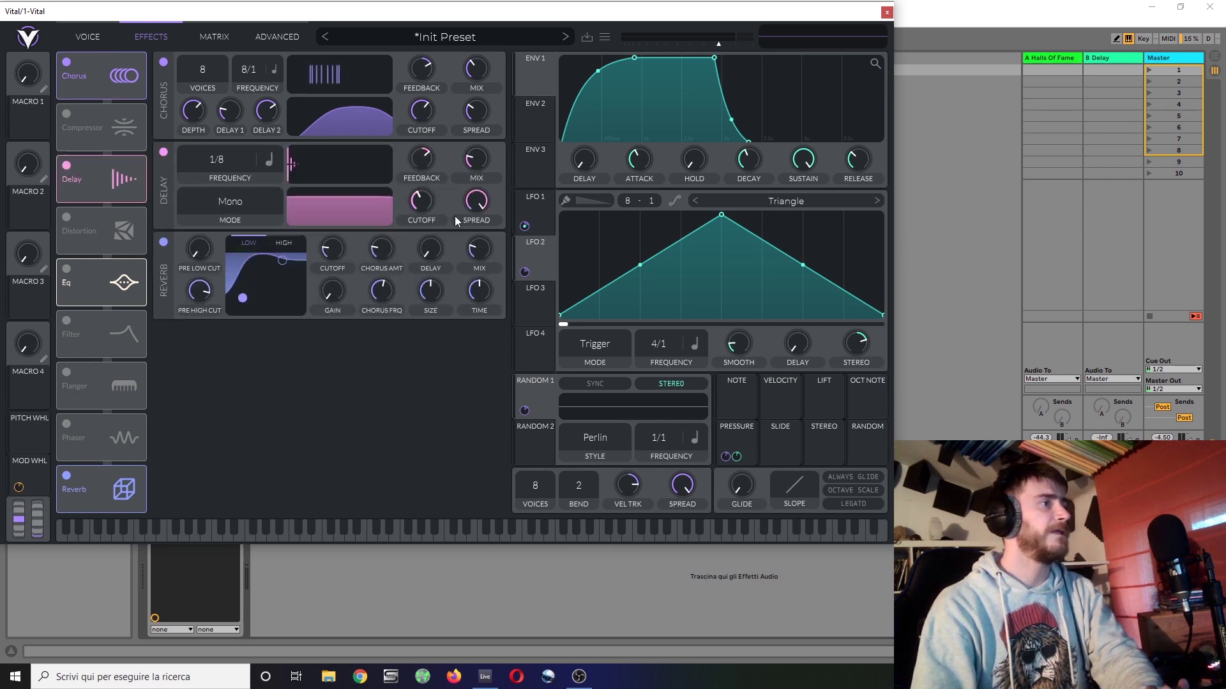
drag(474, 222, 425, 295)
mouse_move(421, 201)
mouse_down()
mouse_move(442, 182)
mouse_move(439, 203)
mouse_up()
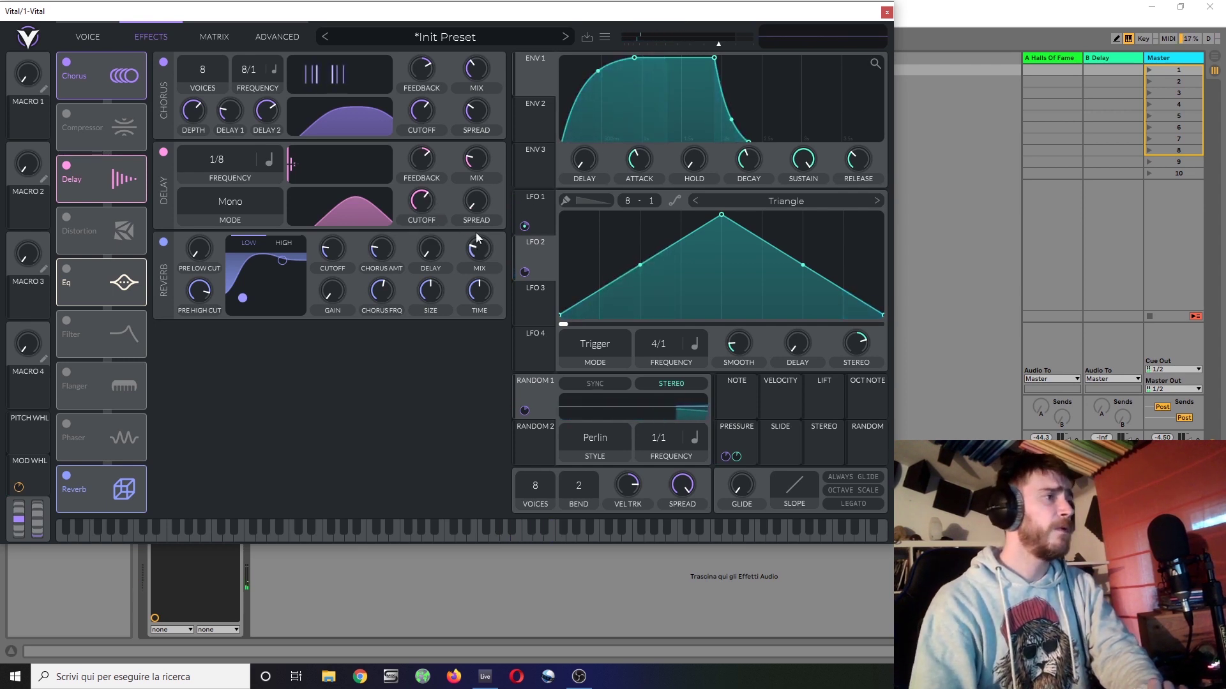
Raise the reverb's mix, set its chorus amount to about 10% and slightly lower its chorus frequency.
mouse_move(479, 244)
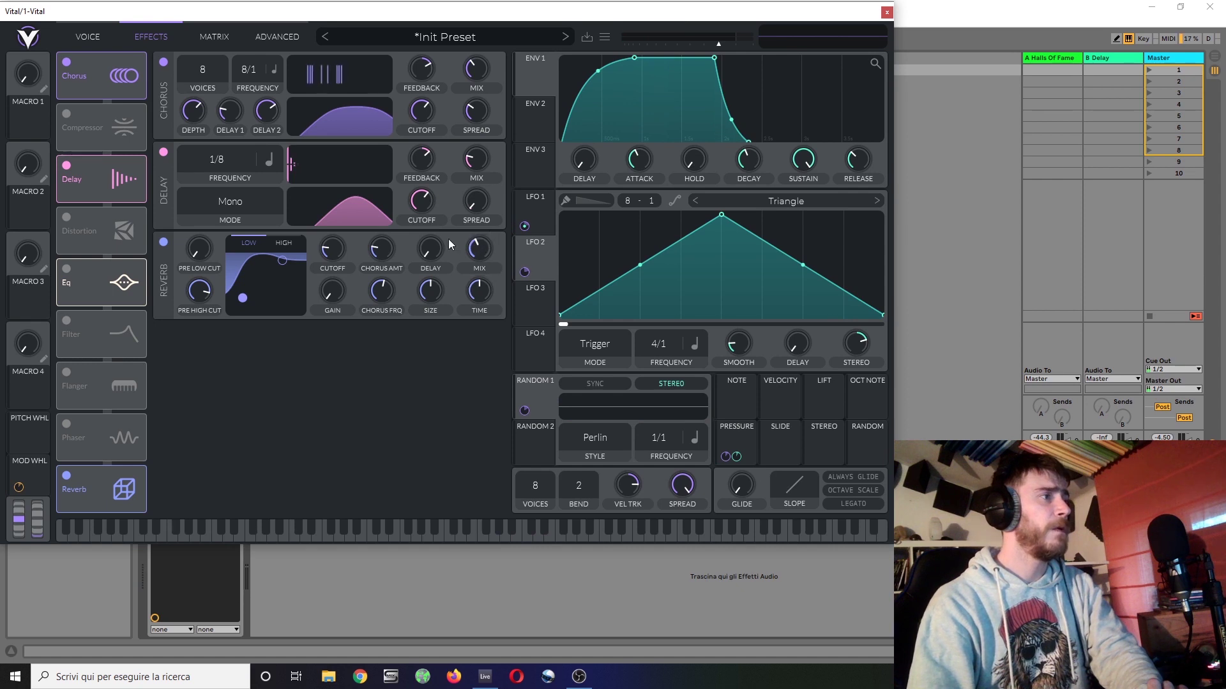
mouse_move(391, 246)
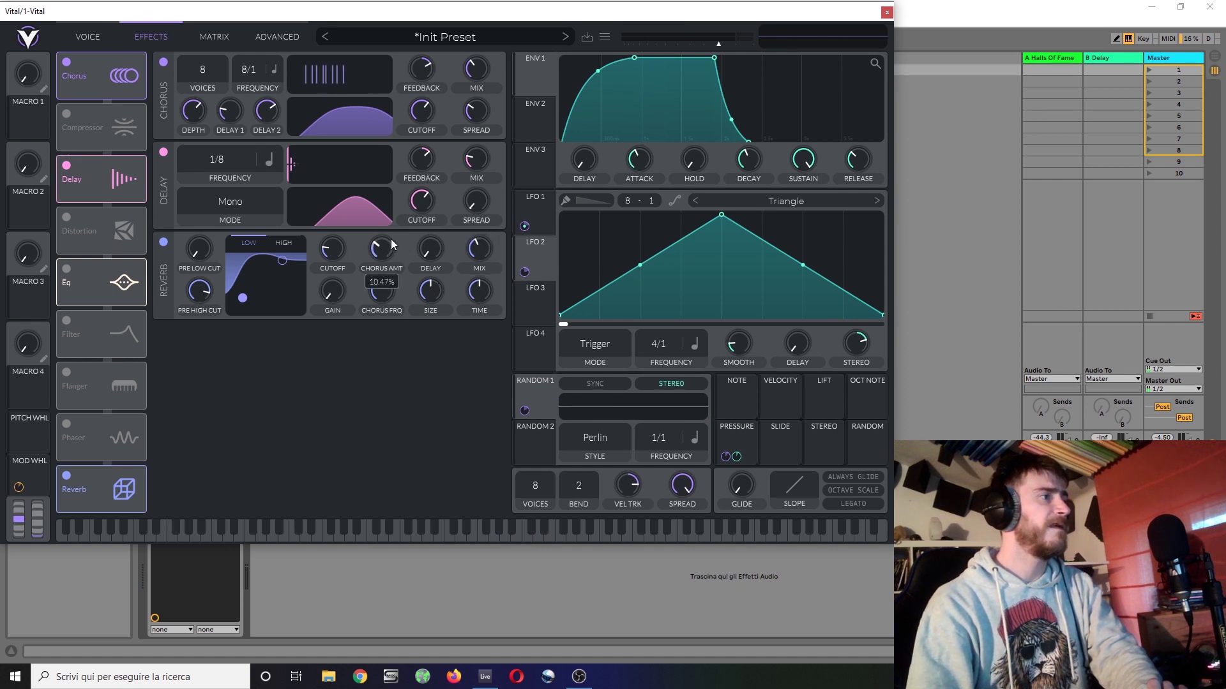
mouse_move(384, 291)
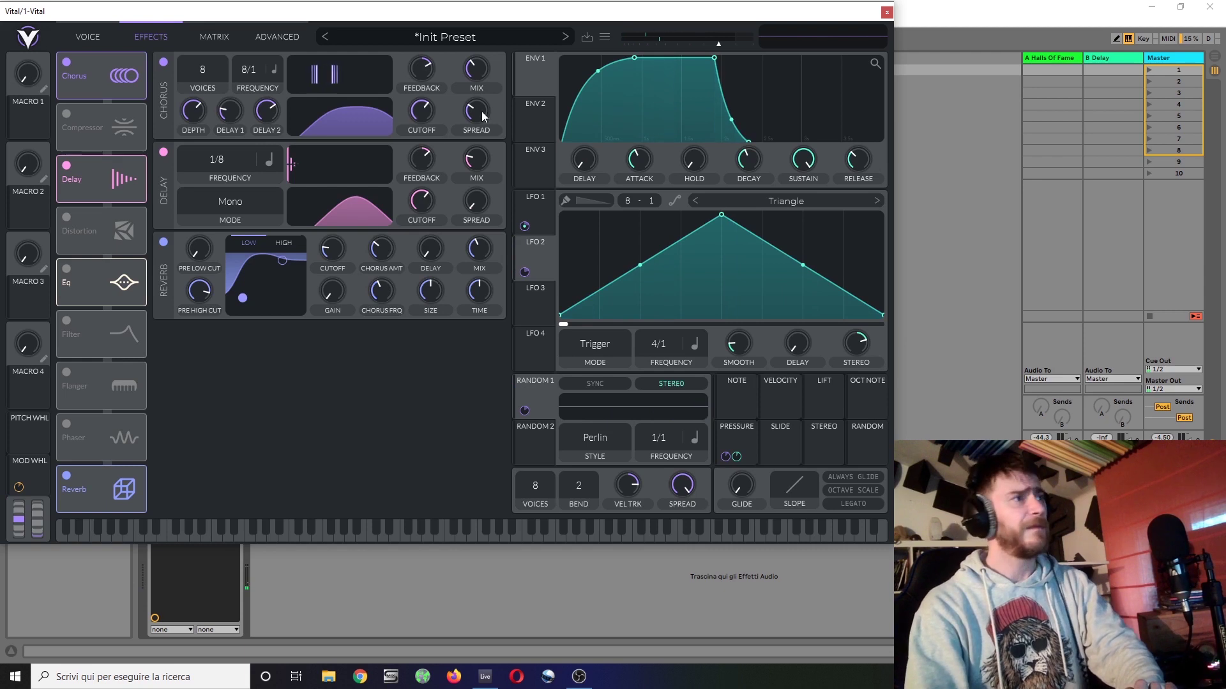
Save the patch as a preset named "Video strings" in the Pad style.
click(587, 38)
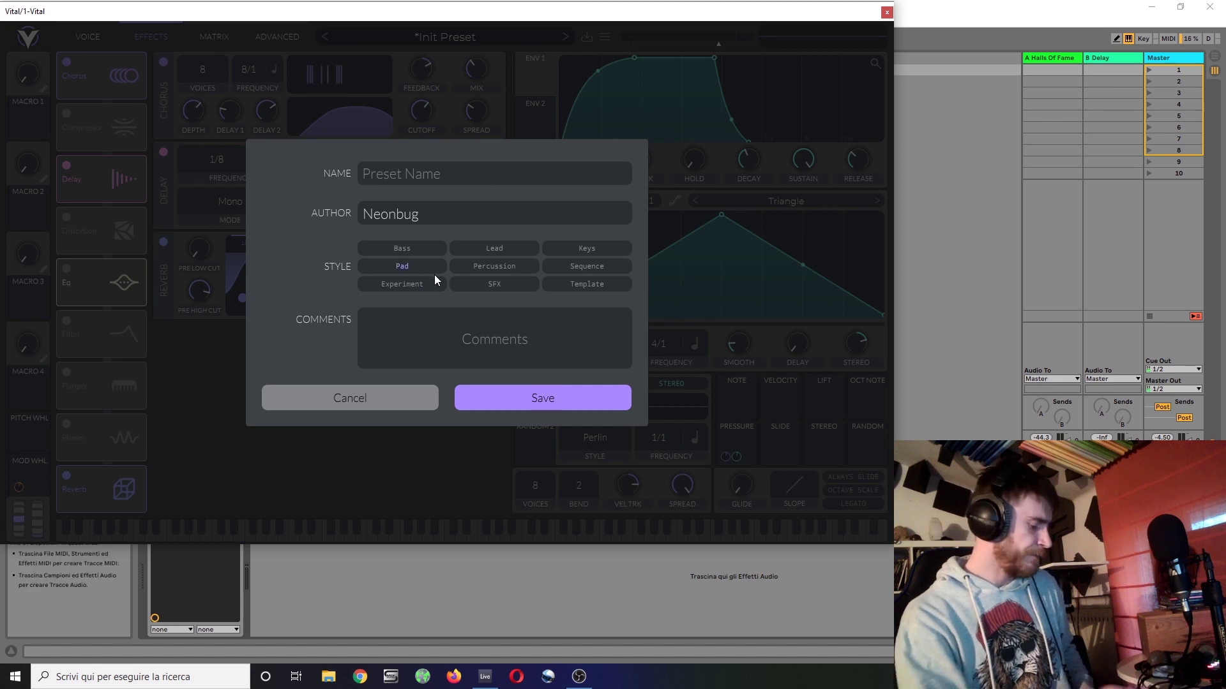
key(v)
key(e)
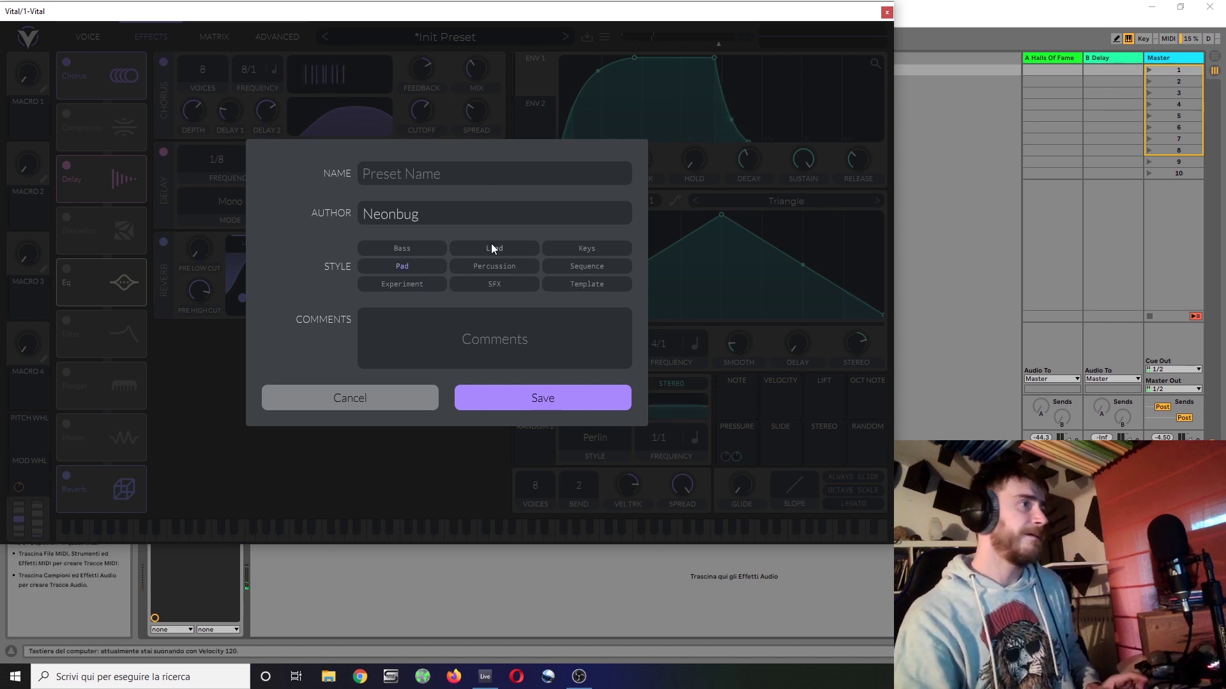
click(443, 180)
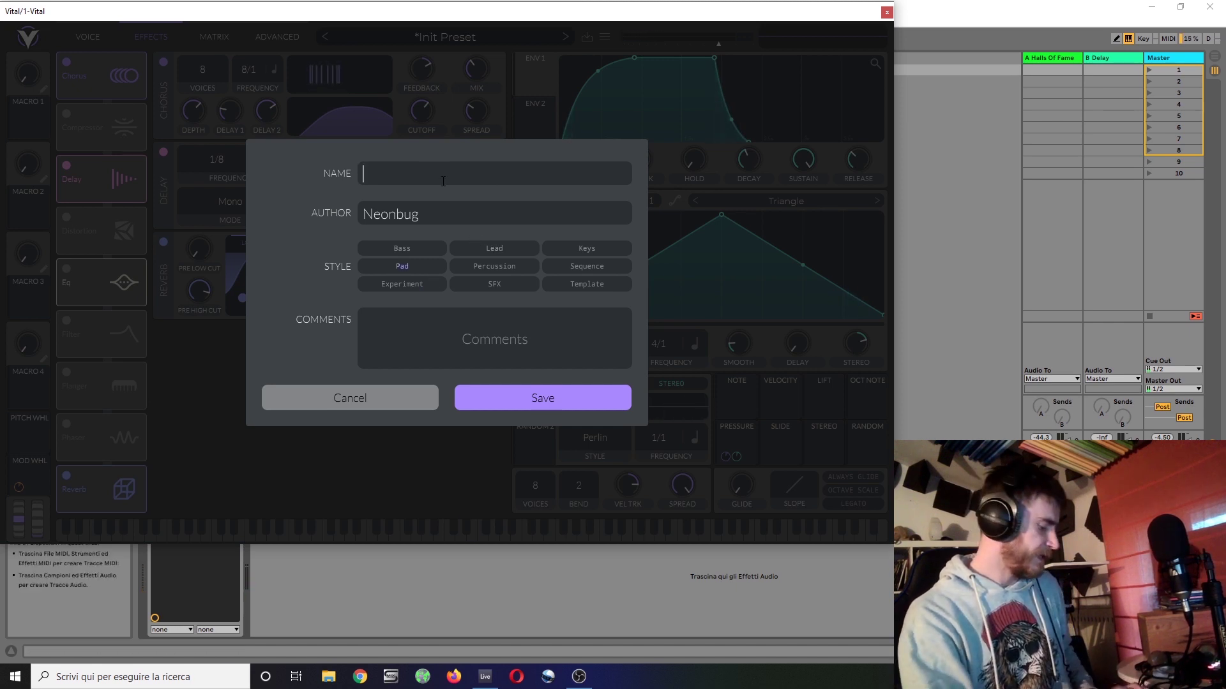
text(Video strings)
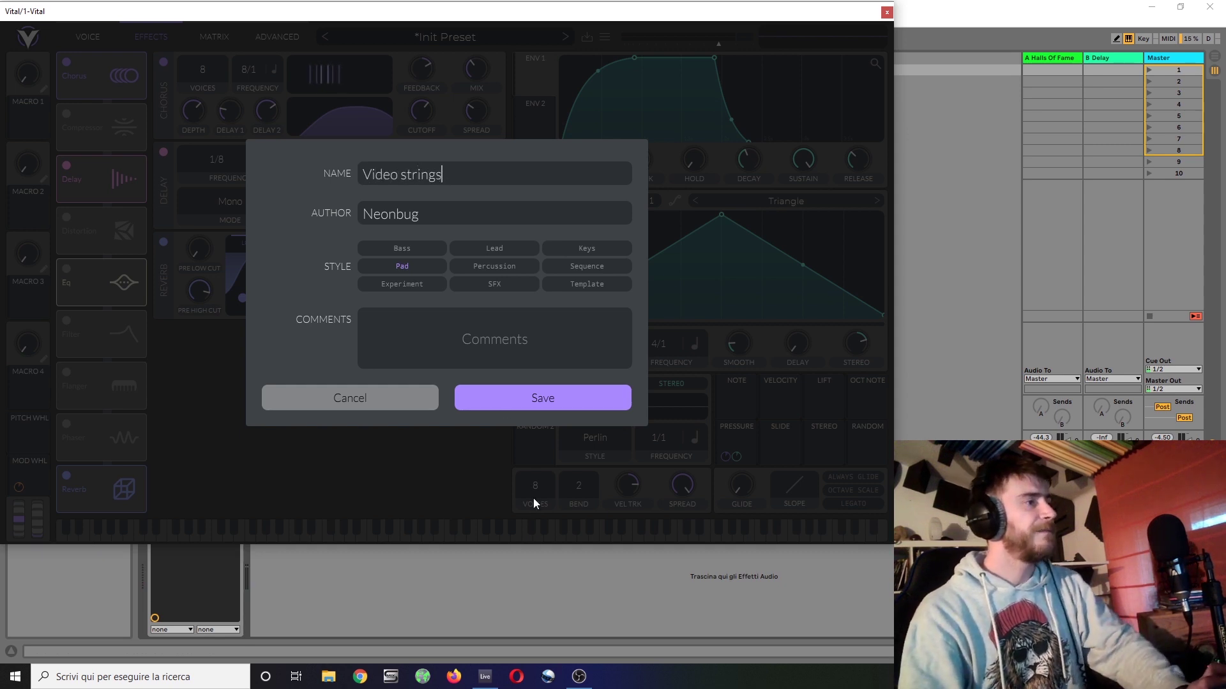
click(553, 400)
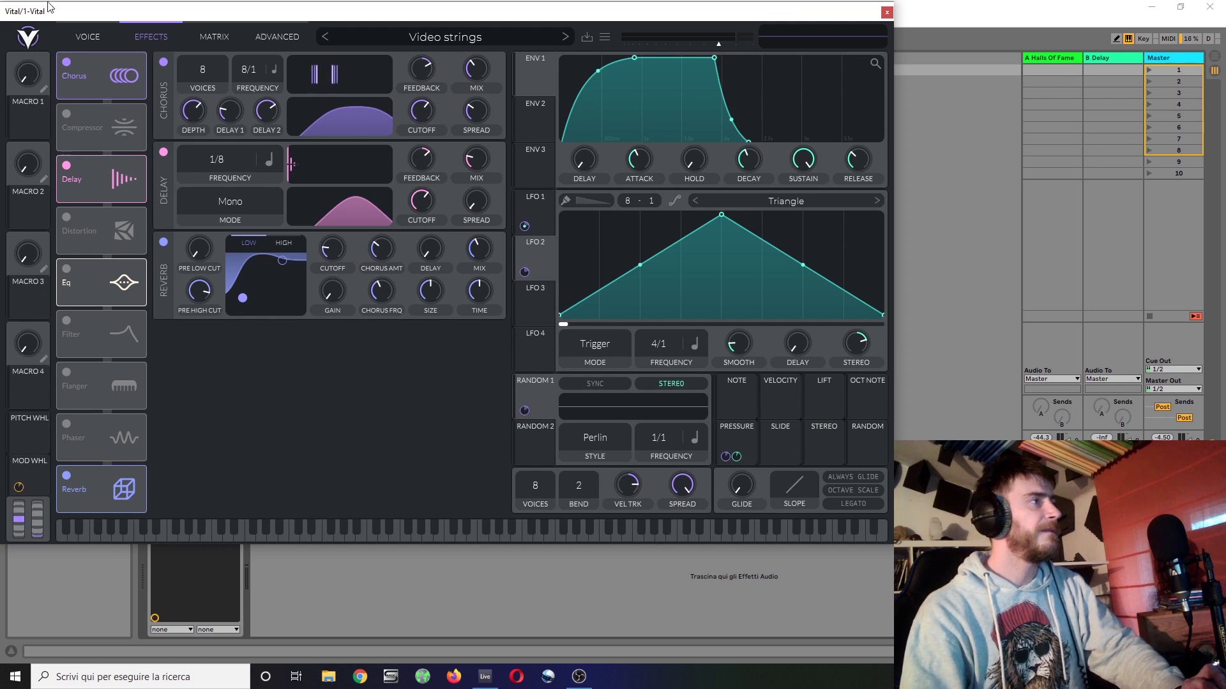
Switch off the formant filter in Filter 2.
click(108, 36)
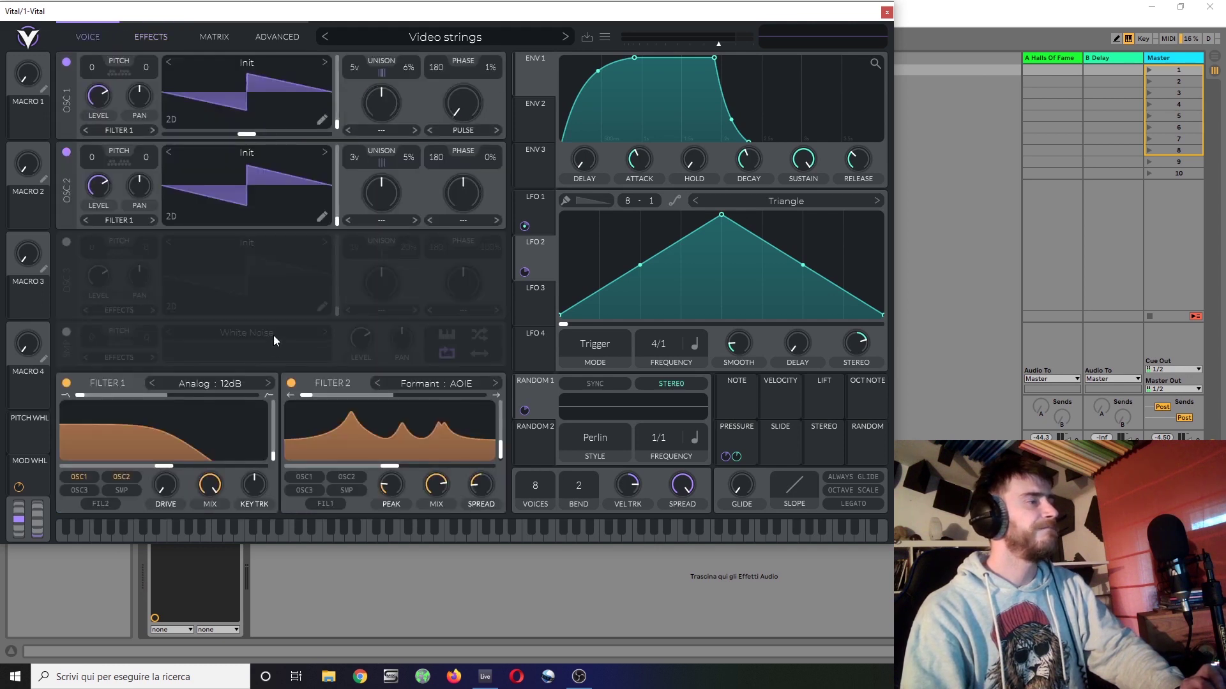
click(290, 382)
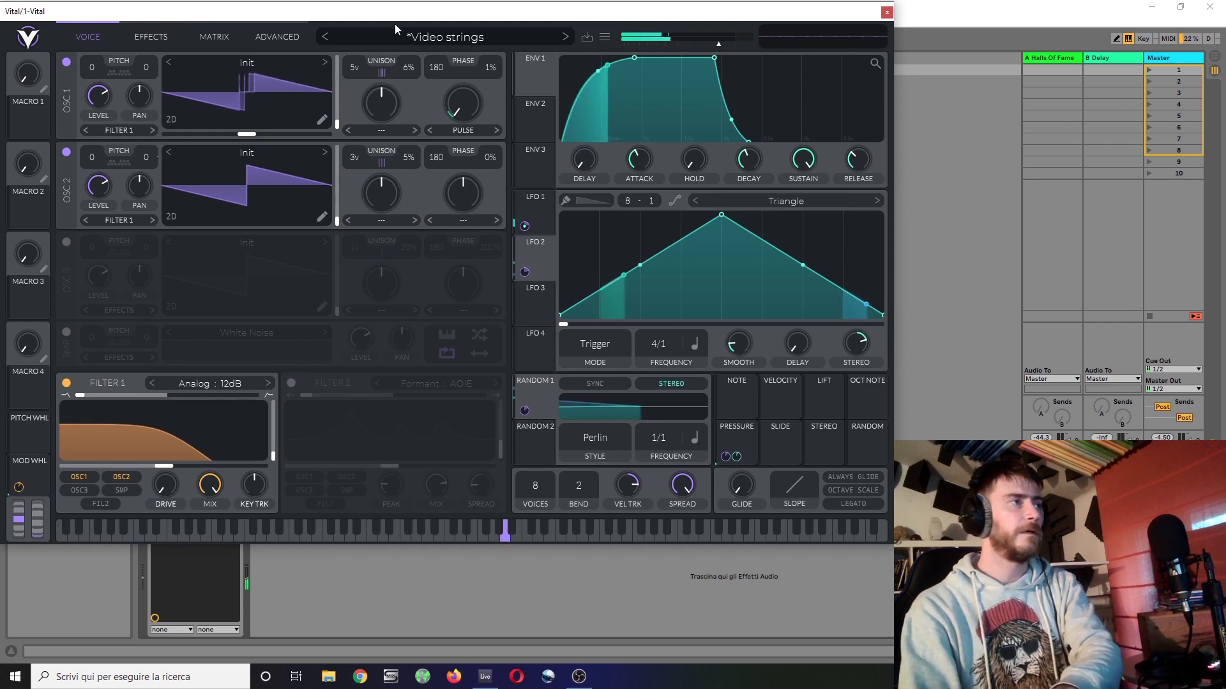
Add the StringsFormant.adv EQ Eight preset after Vital on its Ableton Live track.
drag(466, 14, 775, 18)
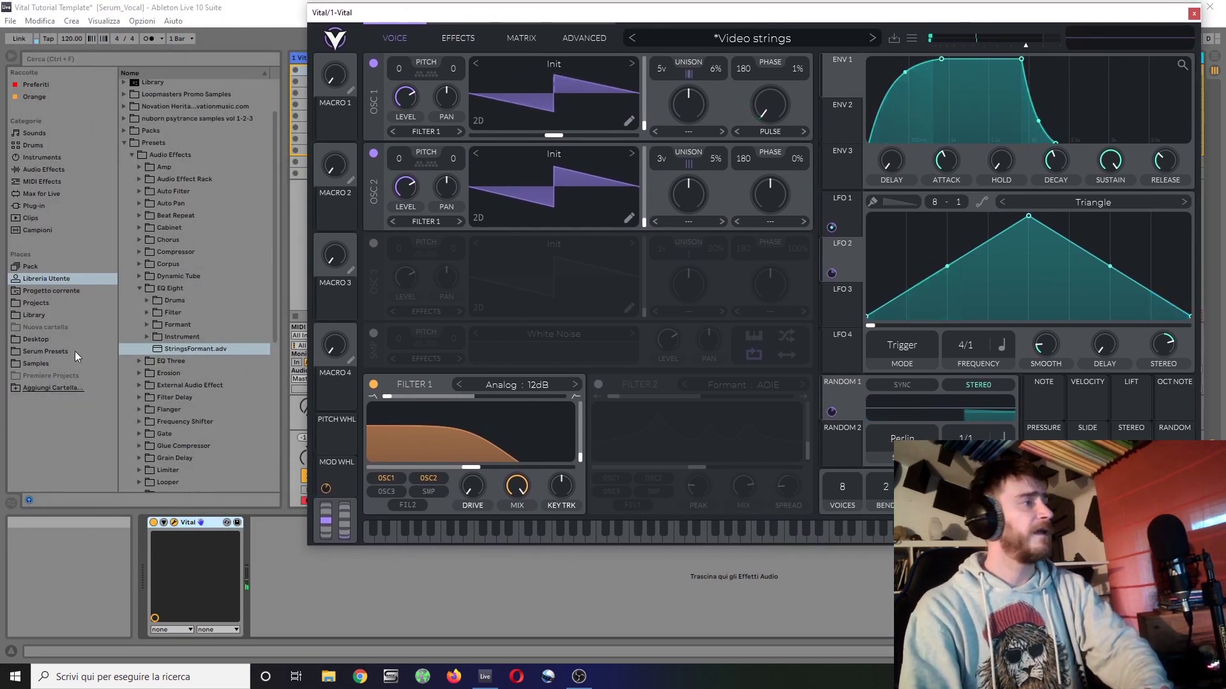
click(181, 349)
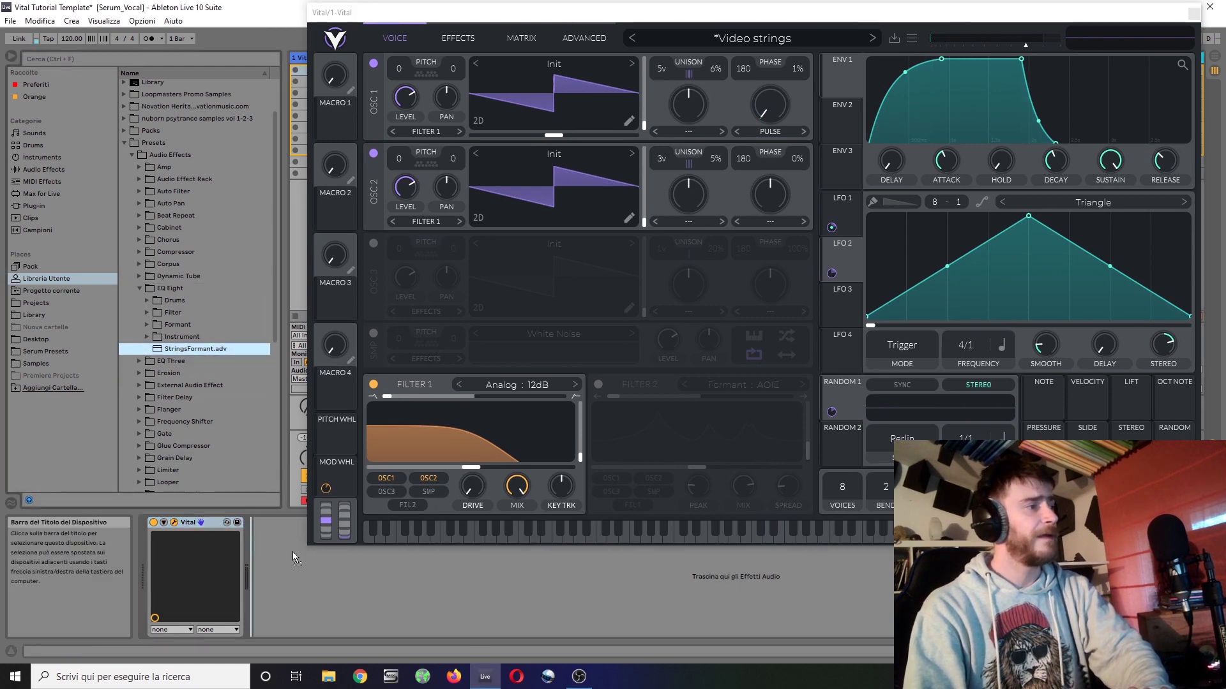
drag(298, 557, 298, 556)
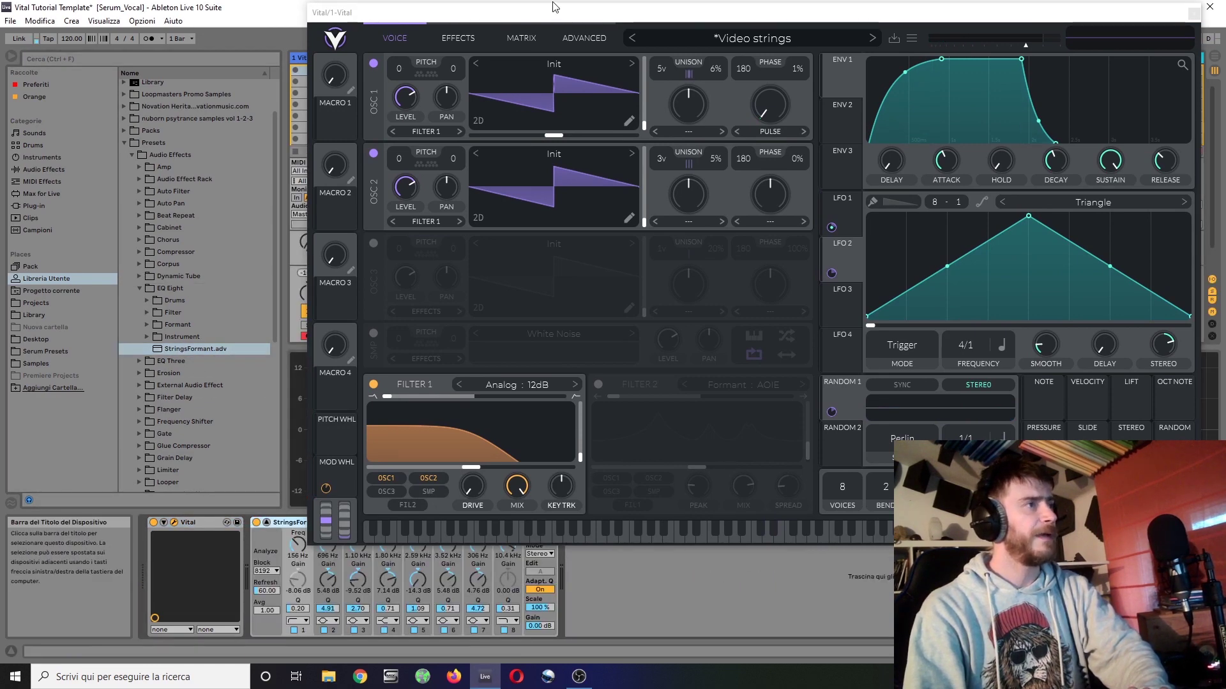
Uncover the StringsFormant EQ curve, then bypass and reactivate the device to compare the sound.
drag(561, 19, 1225, 96)
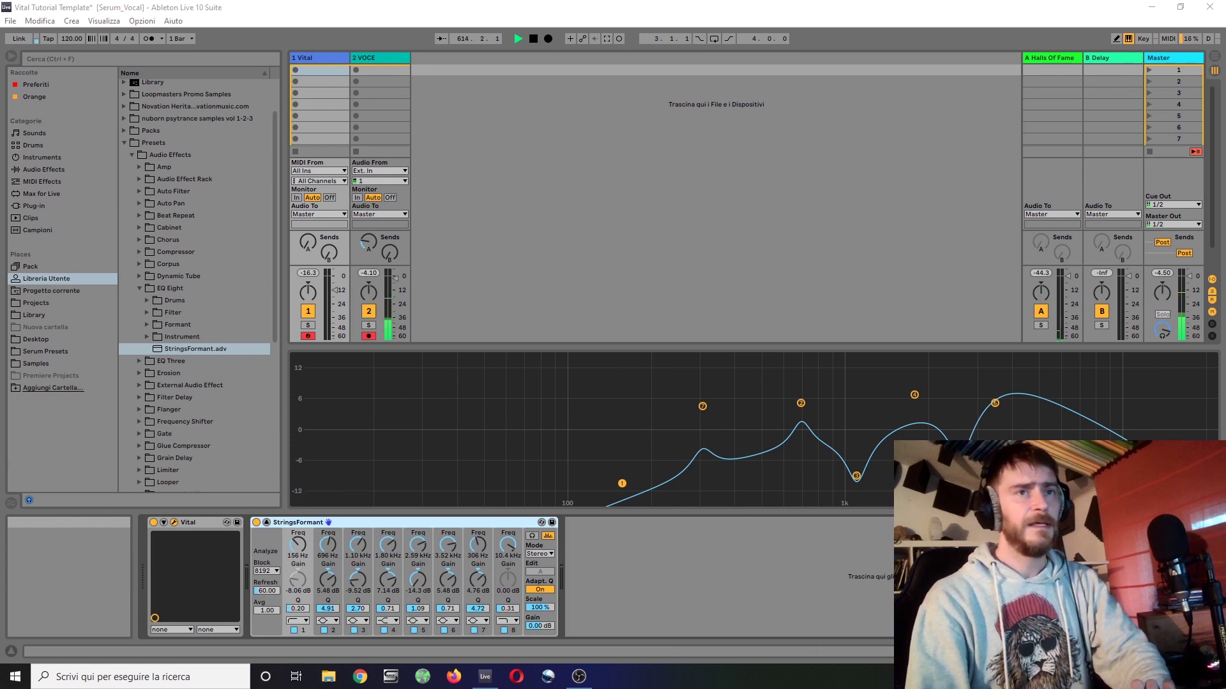
click(256, 523)
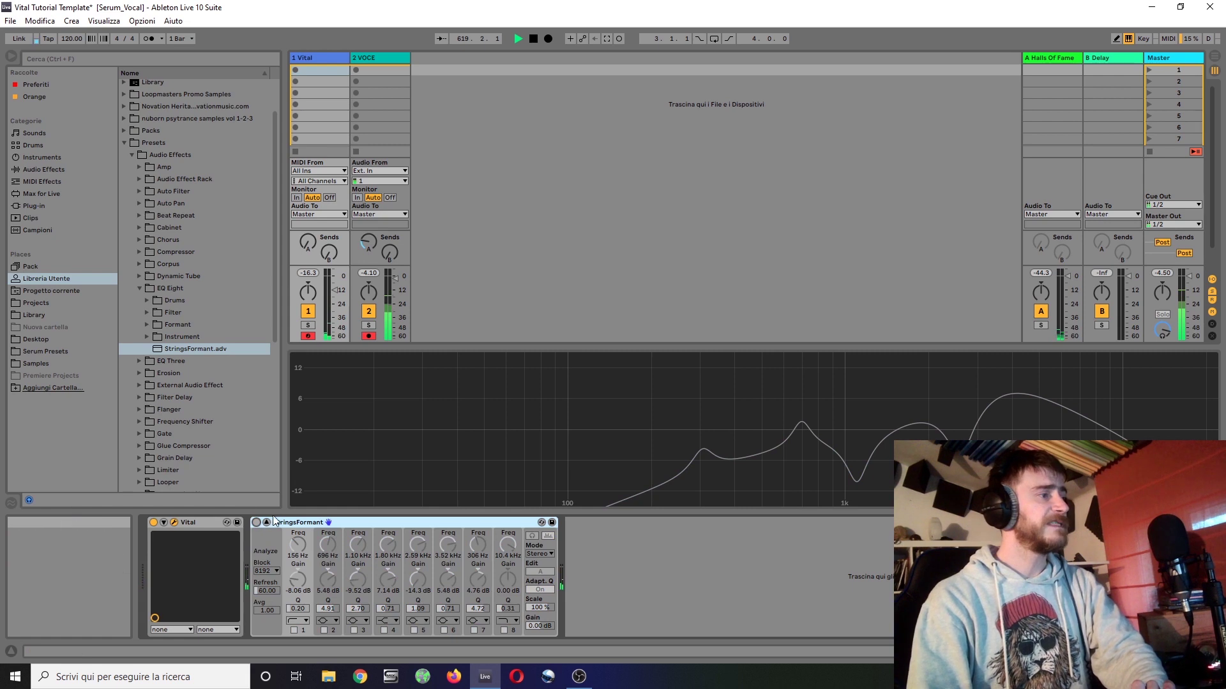
click(256, 523)
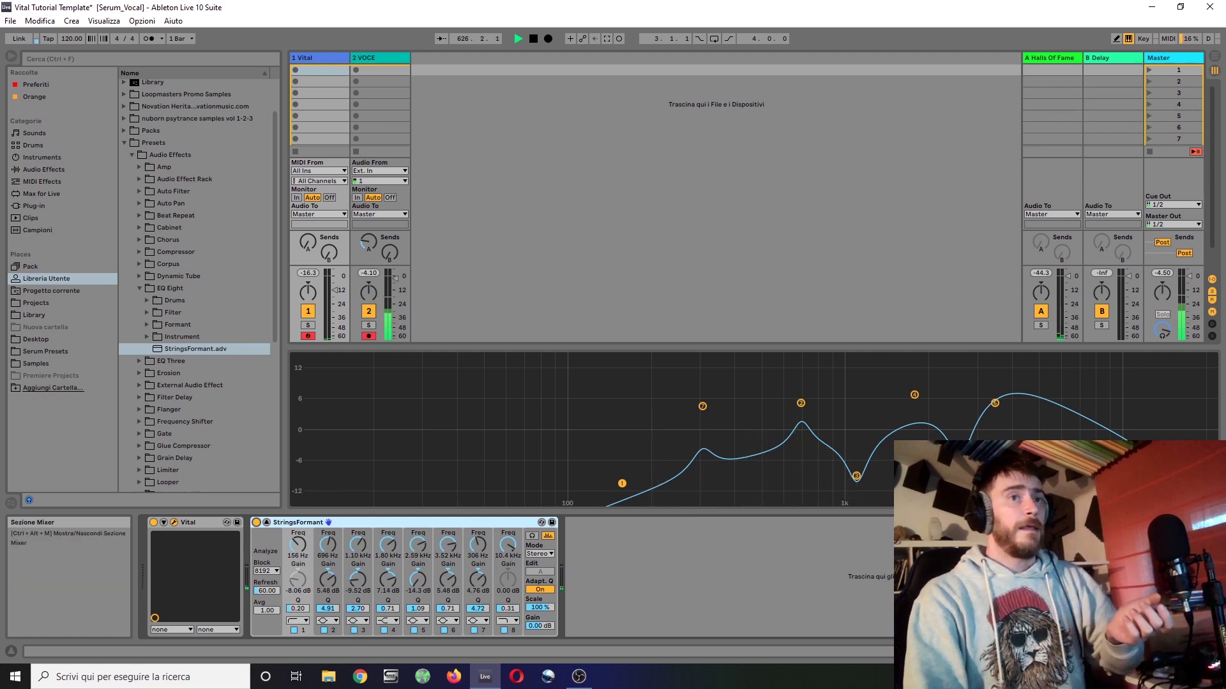
Play the Vital patch again and compare it with the StringsFormant EQ bypassed and active.
drag(1225, 78, 205, 20)
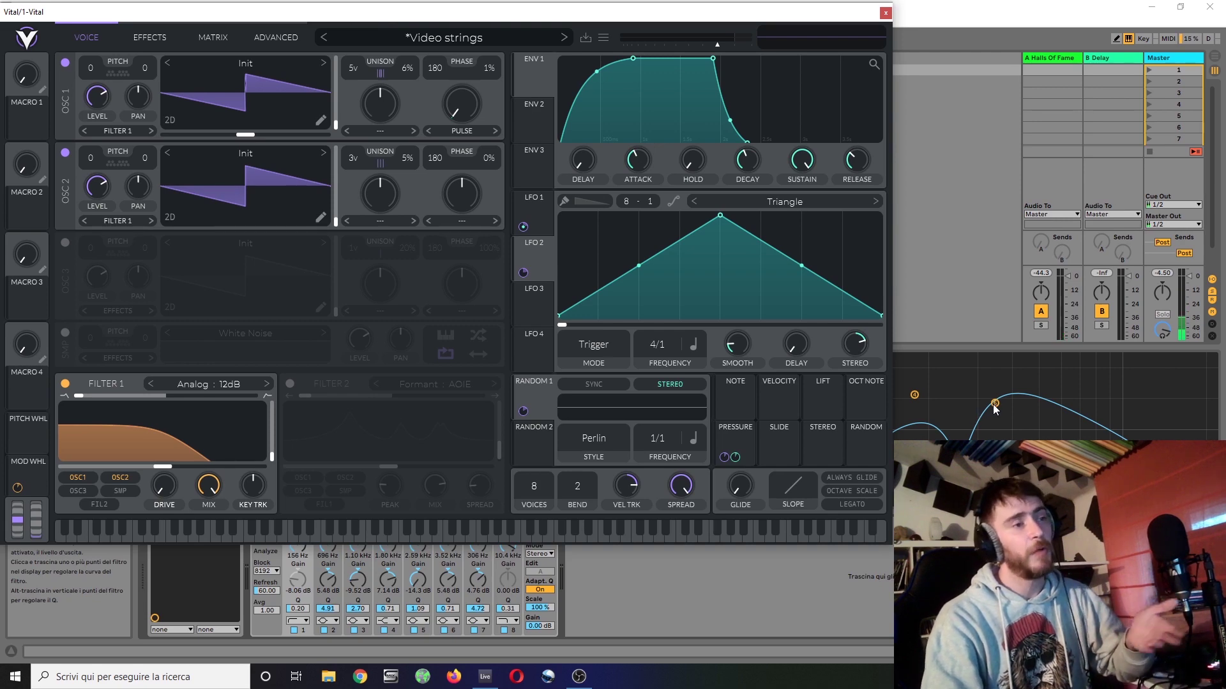
drag(538, 19, 803, 24)
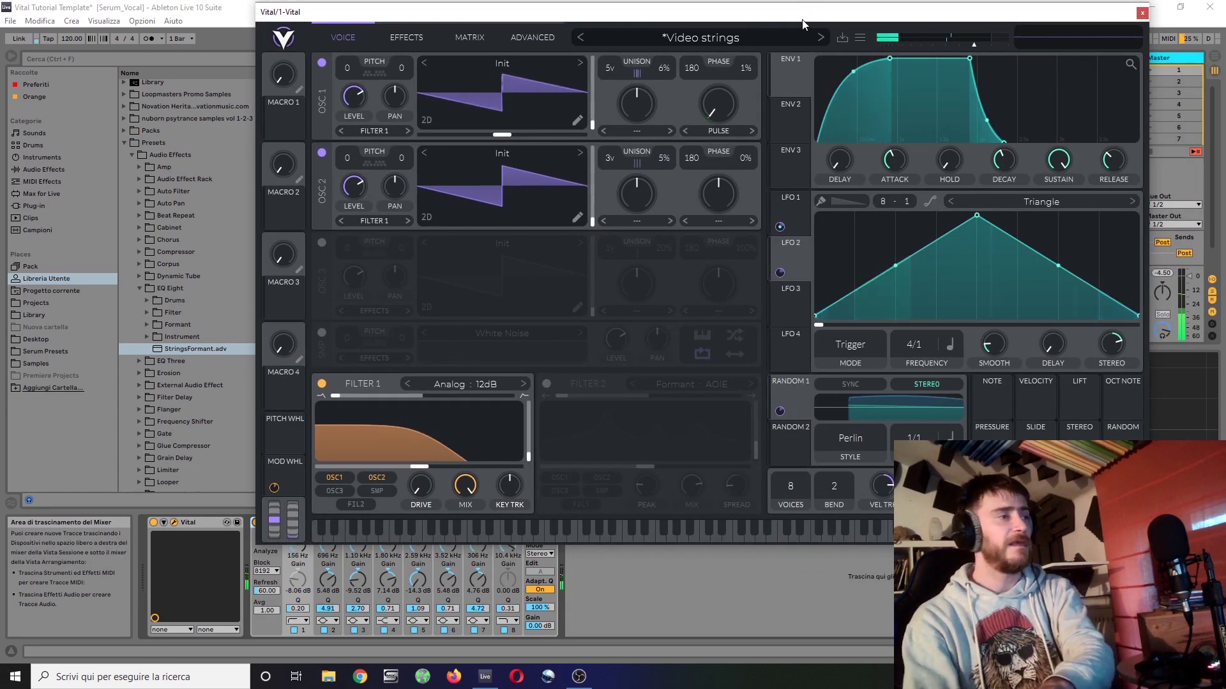
drag(553, 12, 985, 5)
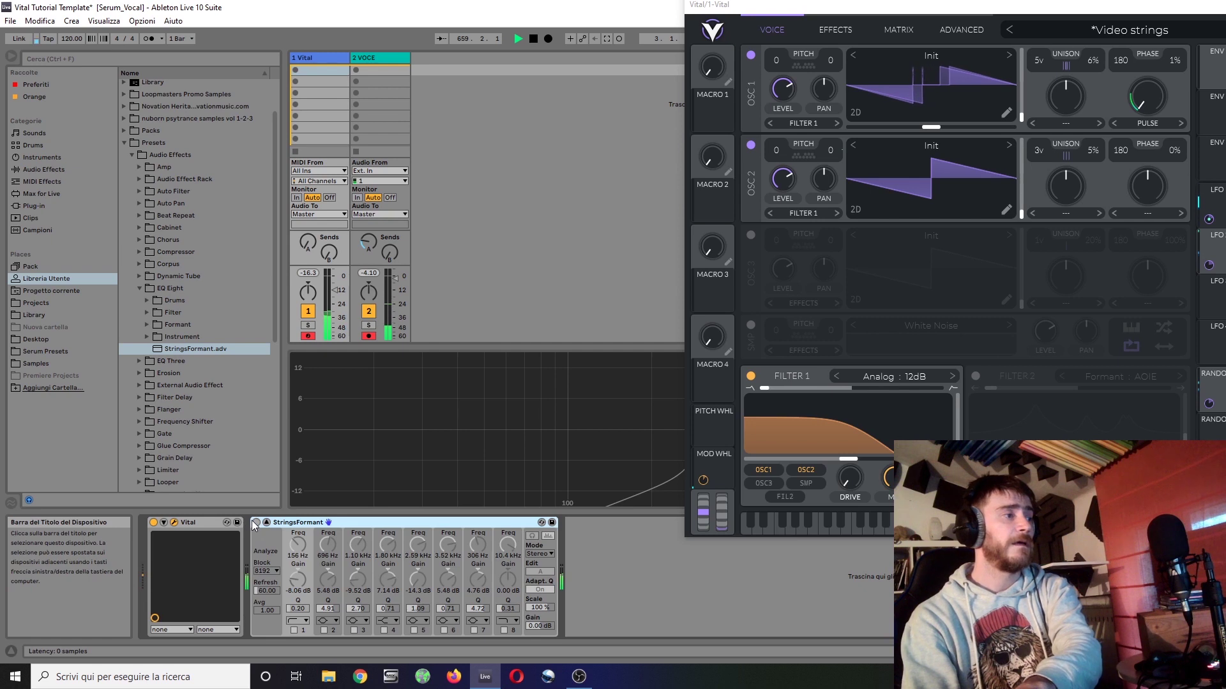
click(257, 523)
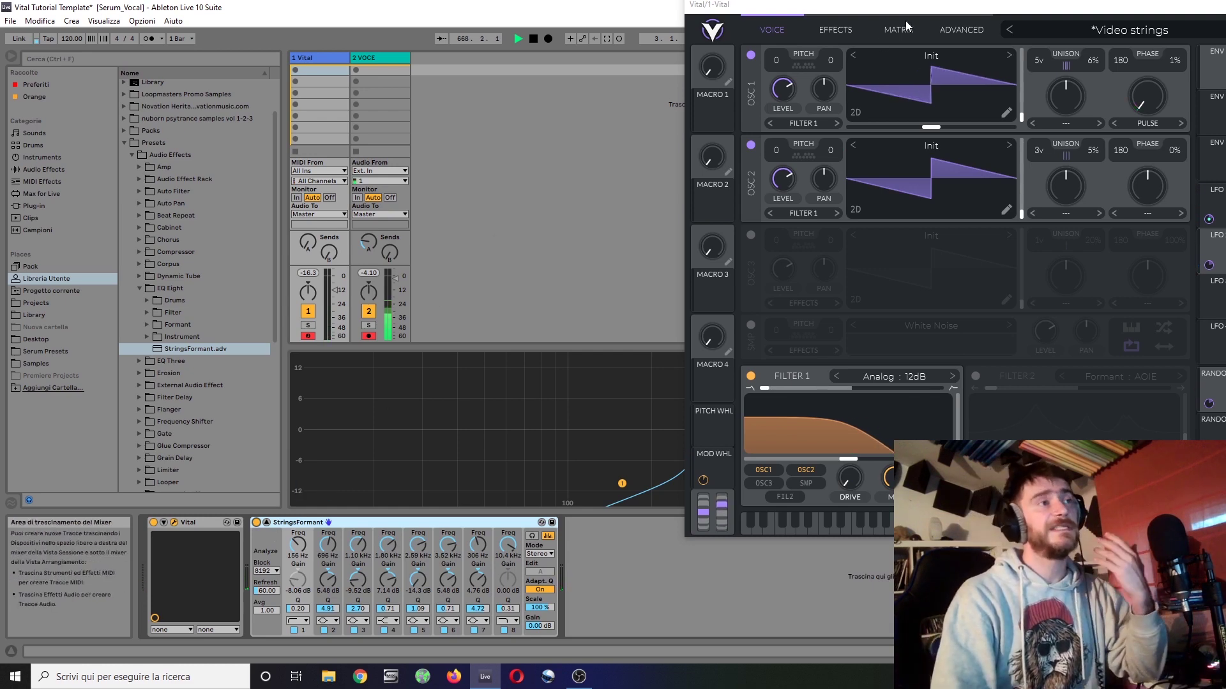
Bring the Vital window back into view and switch Filter 2 with its AOIE formant on again.
drag(913, 12, 231, 20)
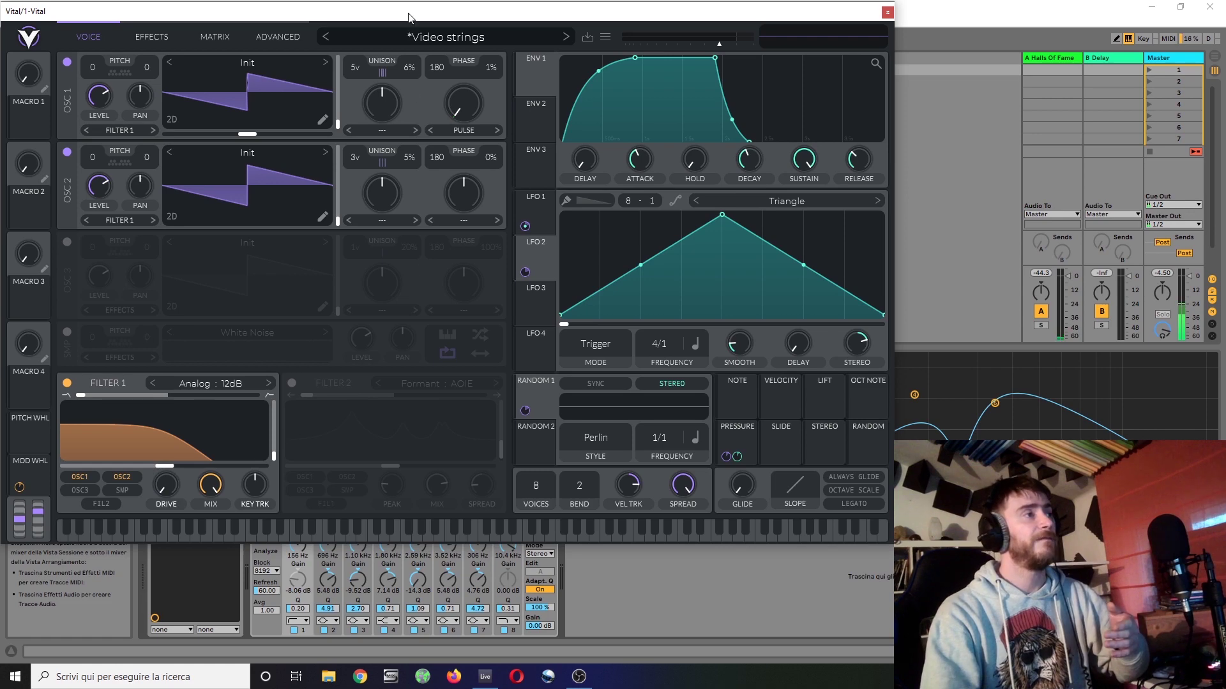
drag(255, 11, 432, 20)
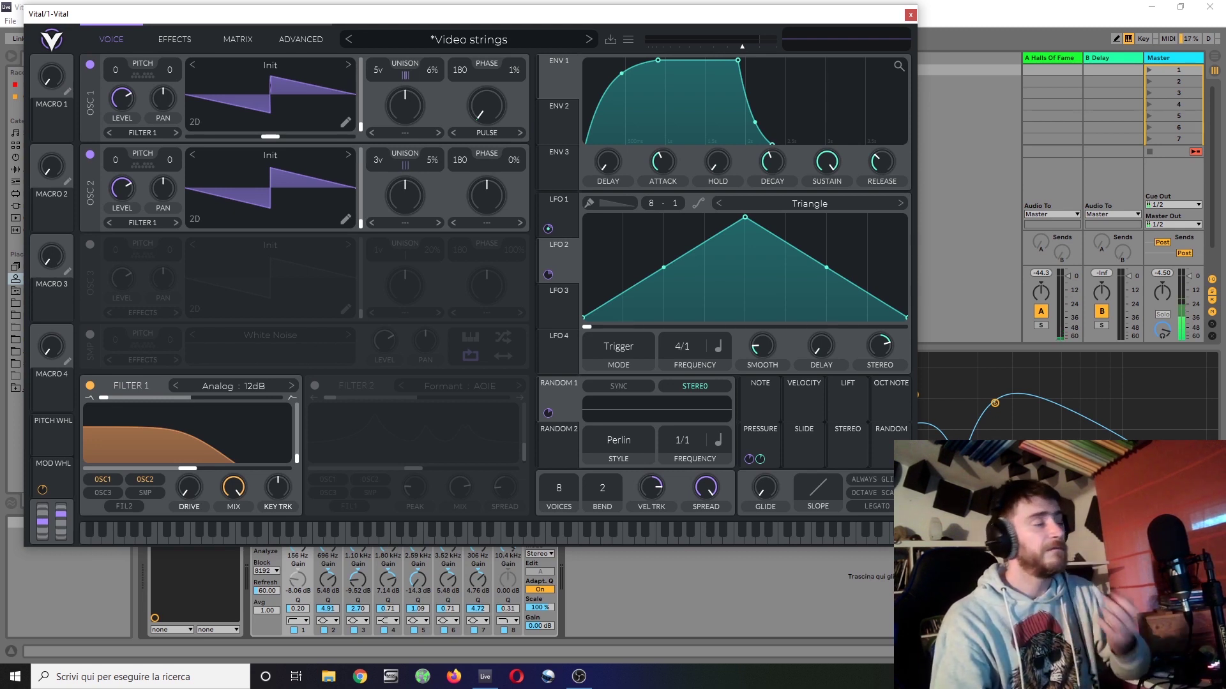
click(314, 387)
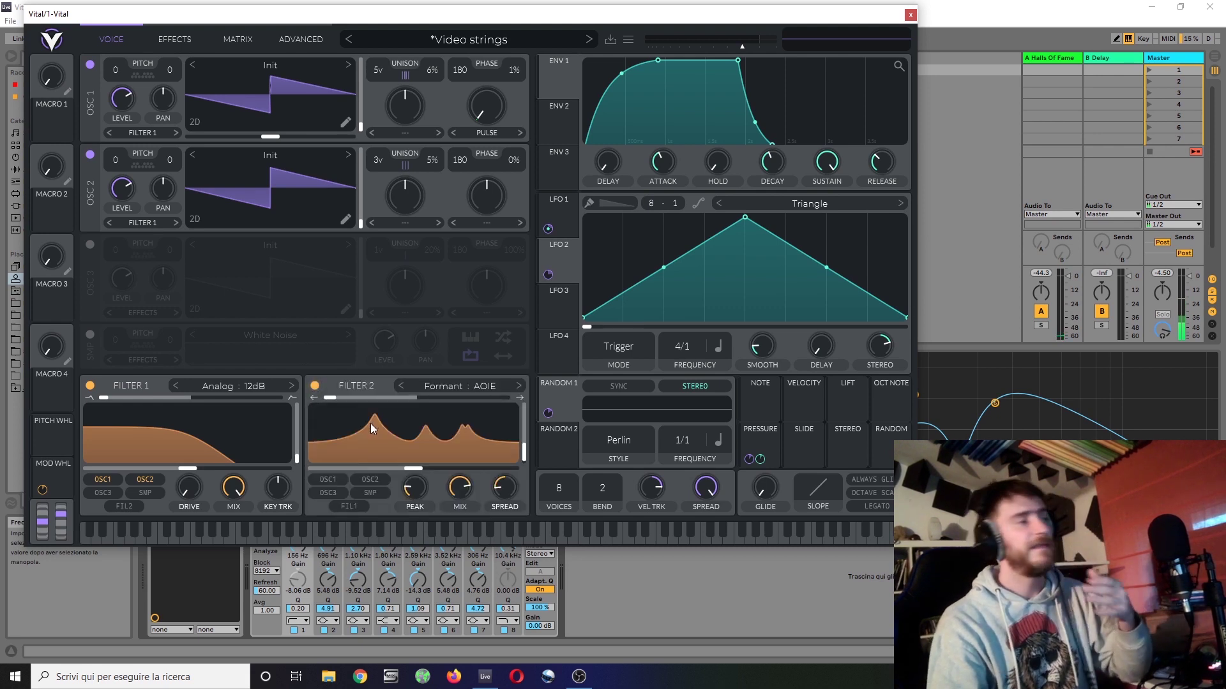